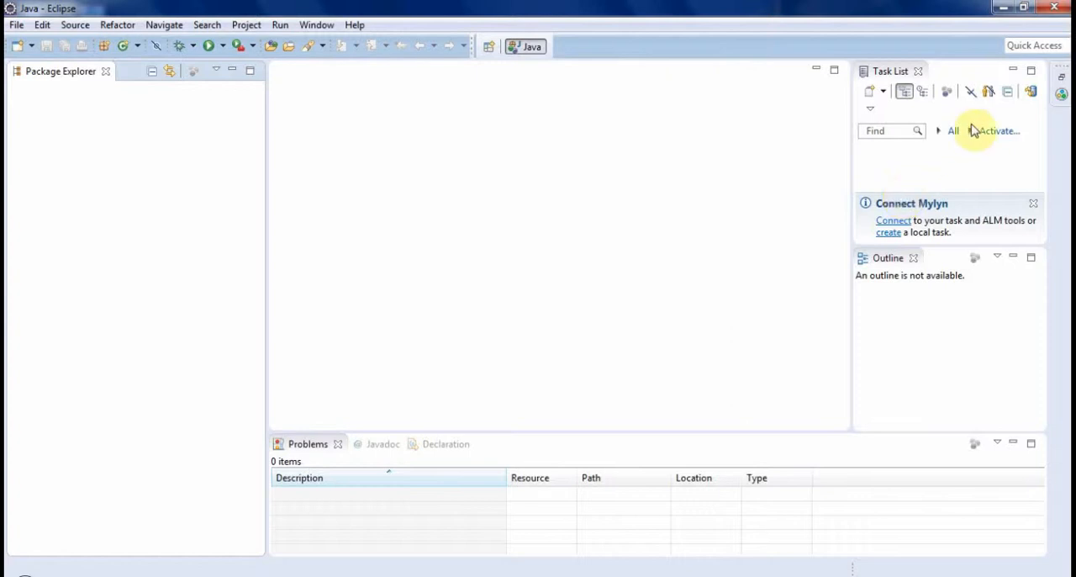
- Minimize the Task List view and search the Eclipse Marketplace for cfeclipse
{"action": "left_click", "coordinate": [1013, 70]}
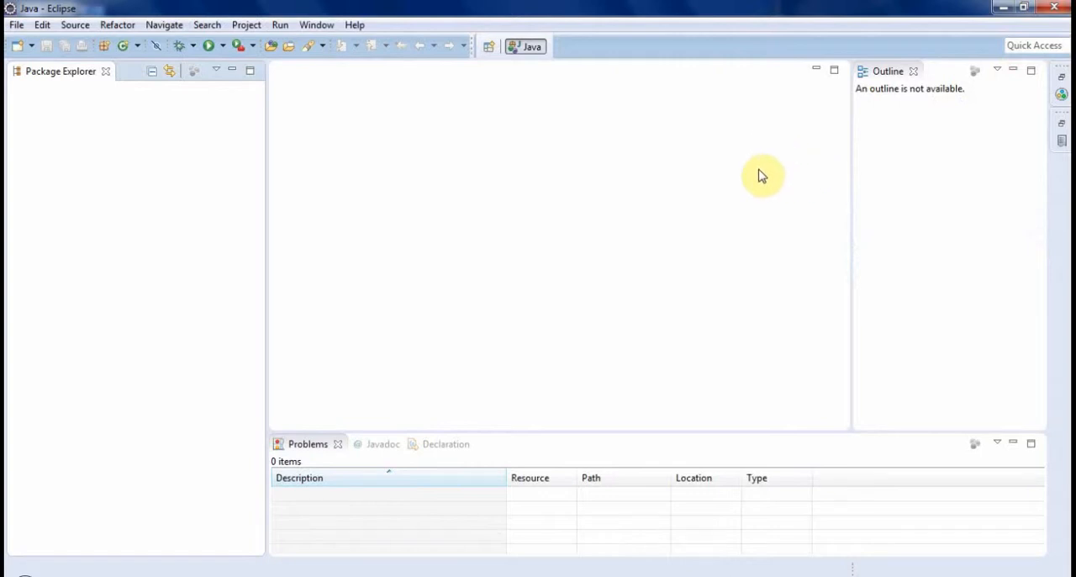
{"action": "left_click", "coordinate": [353, 25]}
{"action": "left_click", "coordinate": [431, 249]}
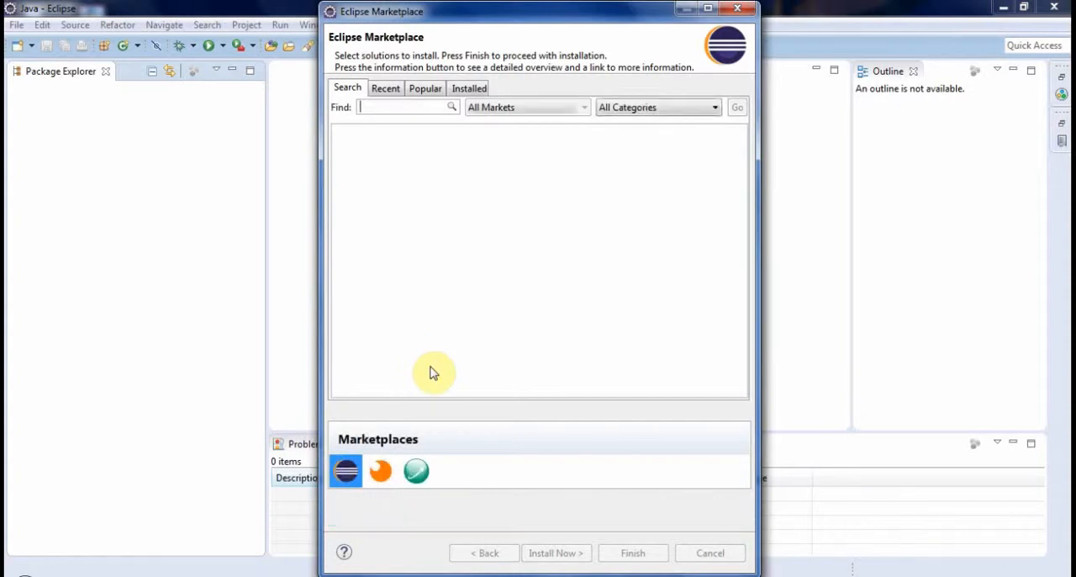
{"action": "left_click", "coordinate": [391, 107]}
{"action": "type", "text": "e"}
{"action": "type", "text": "f"}
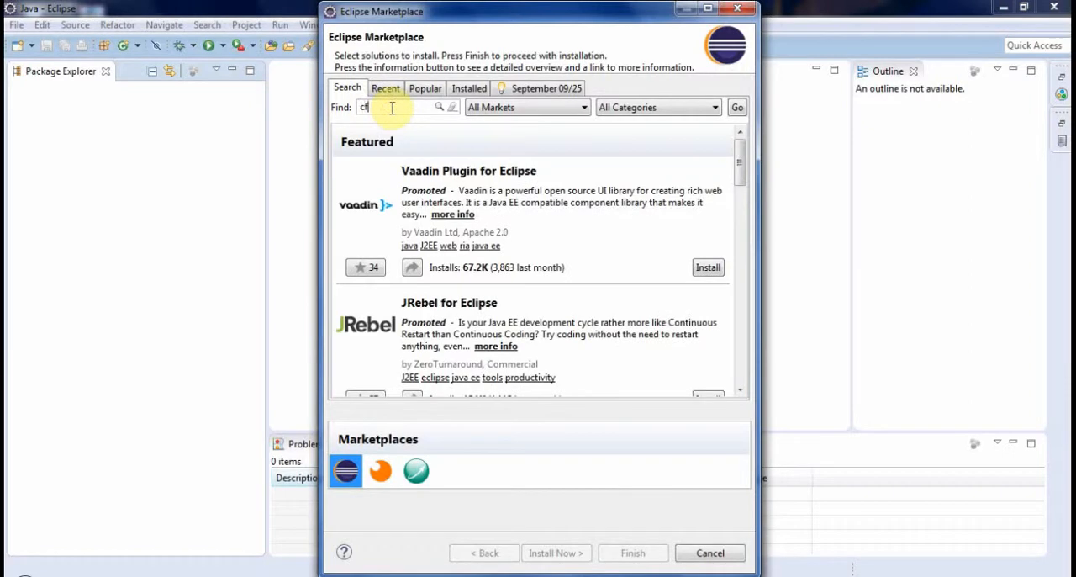
{"action": "type", "text": "eclipse"}
{"action": "key", "text": "Return"}
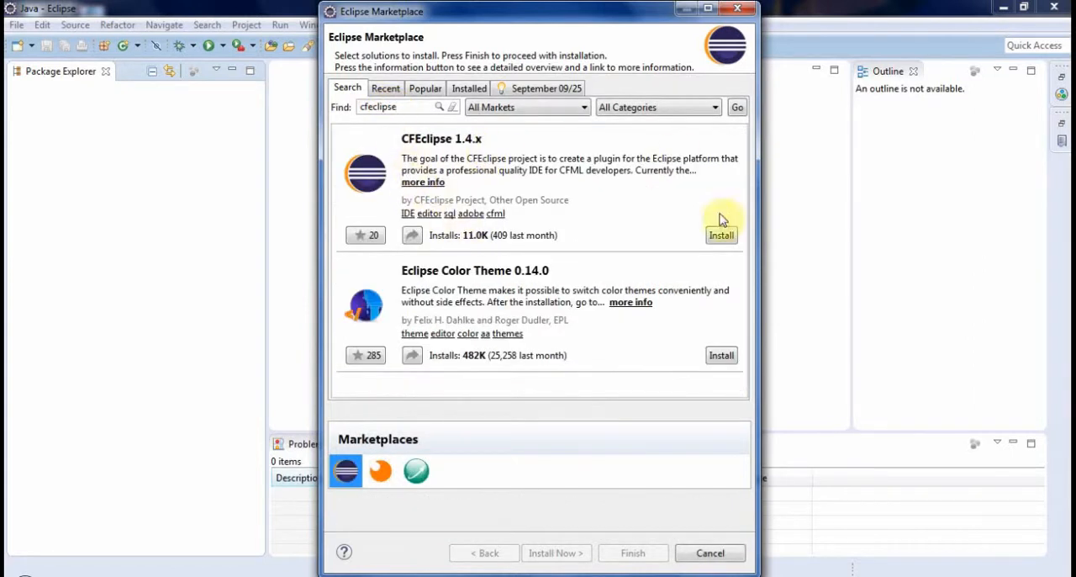
- Start installing CFEclipse 1.4.x with all its selected features and accept the license agreements
{"action": "left_click", "coordinate": [725, 238]}
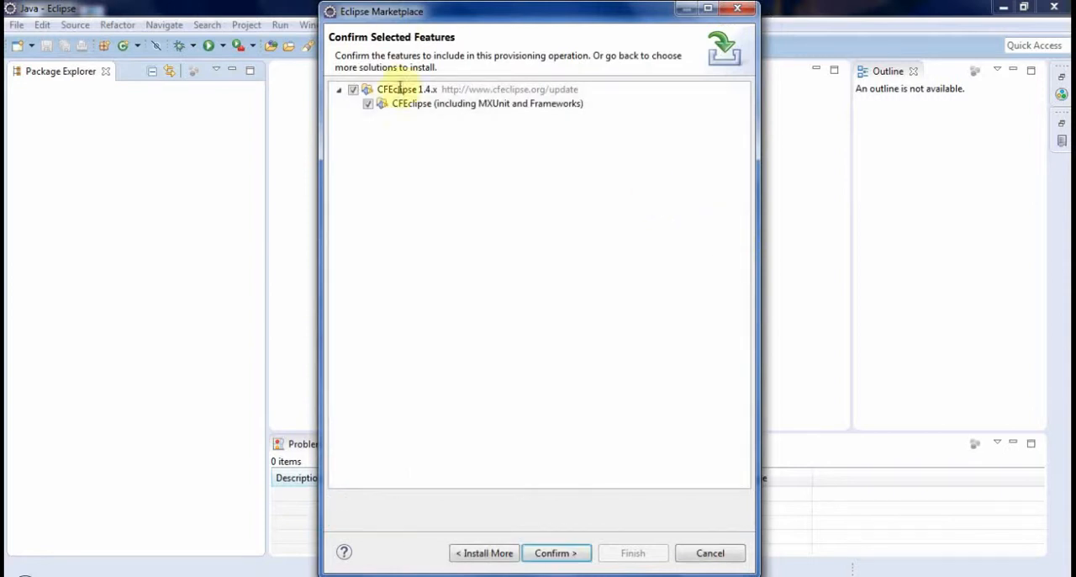
{"action": "left_click", "coordinate": [551, 552]}
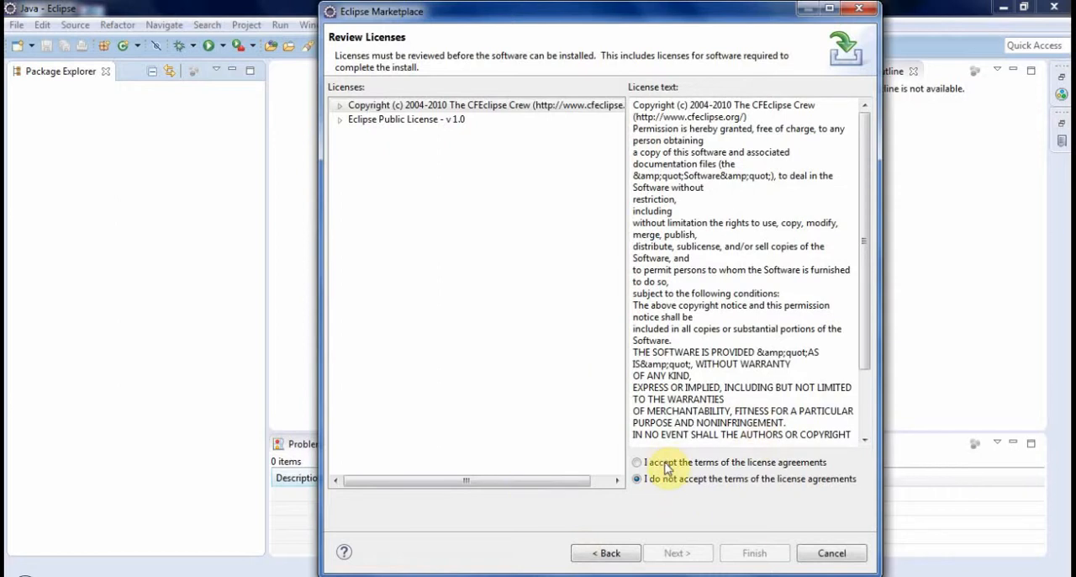
{"action": "left_click", "coordinate": [663, 462]}
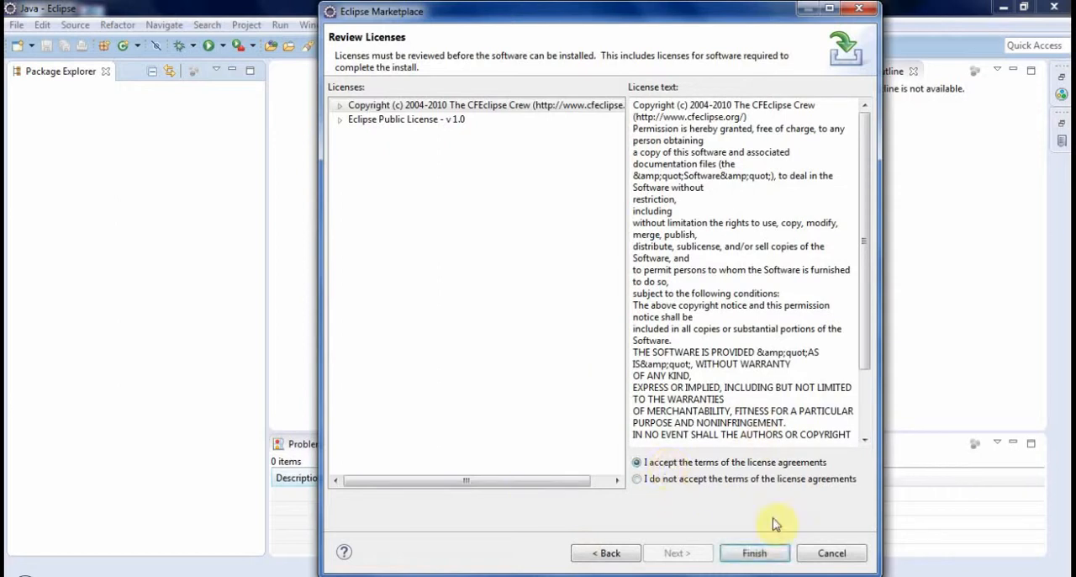
{"action": "left_click", "coordinate": [767, 562]}
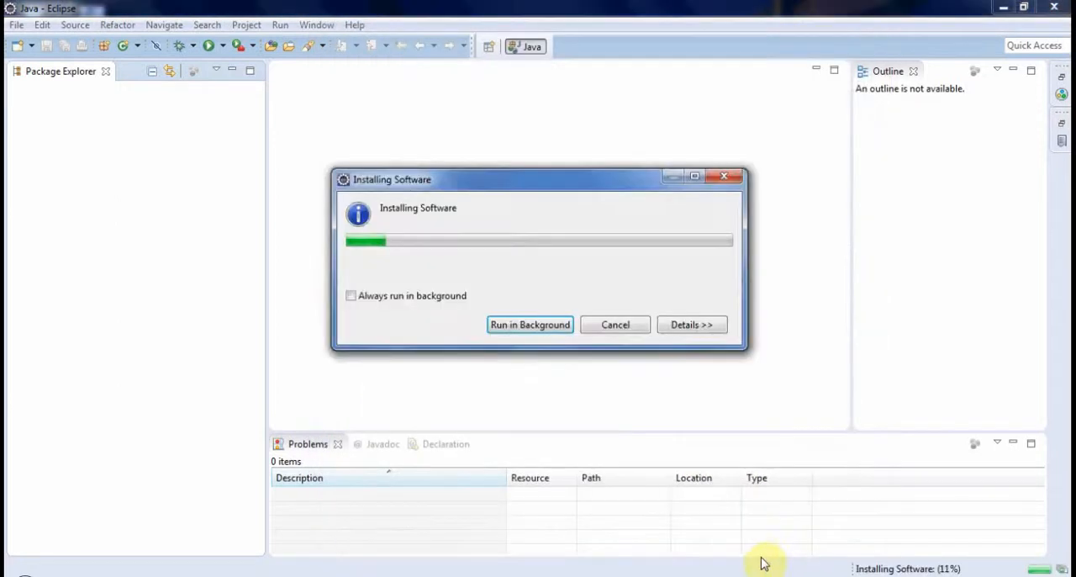
- Show the installation details, allow the unsigned content and trust the CFEclipse Signing certificate
{"action": "left_click", "coordinate": [695, 328]}
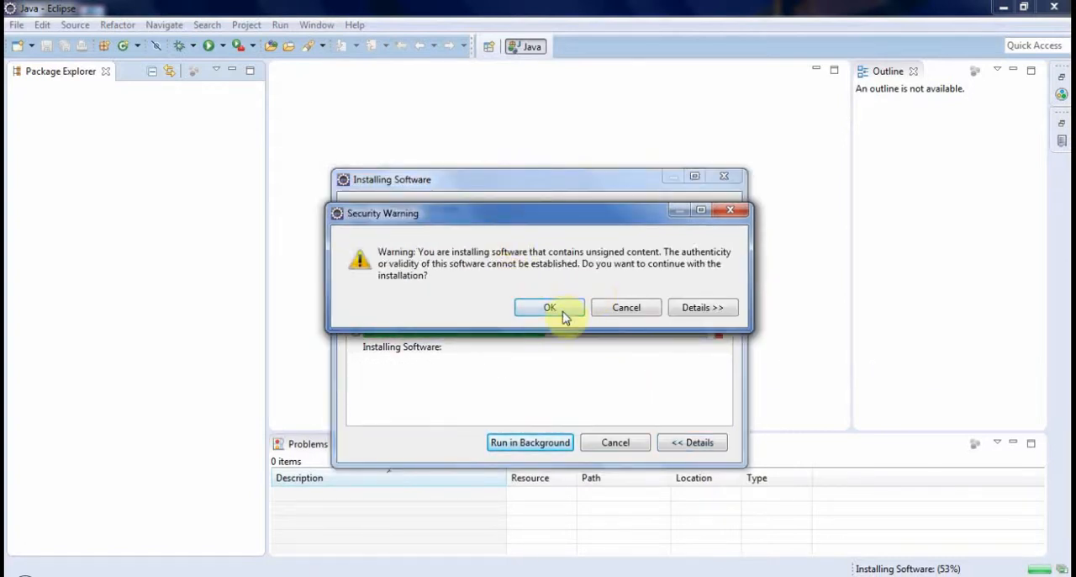
{"action": "left_click", "coordinate": [558, 309]}
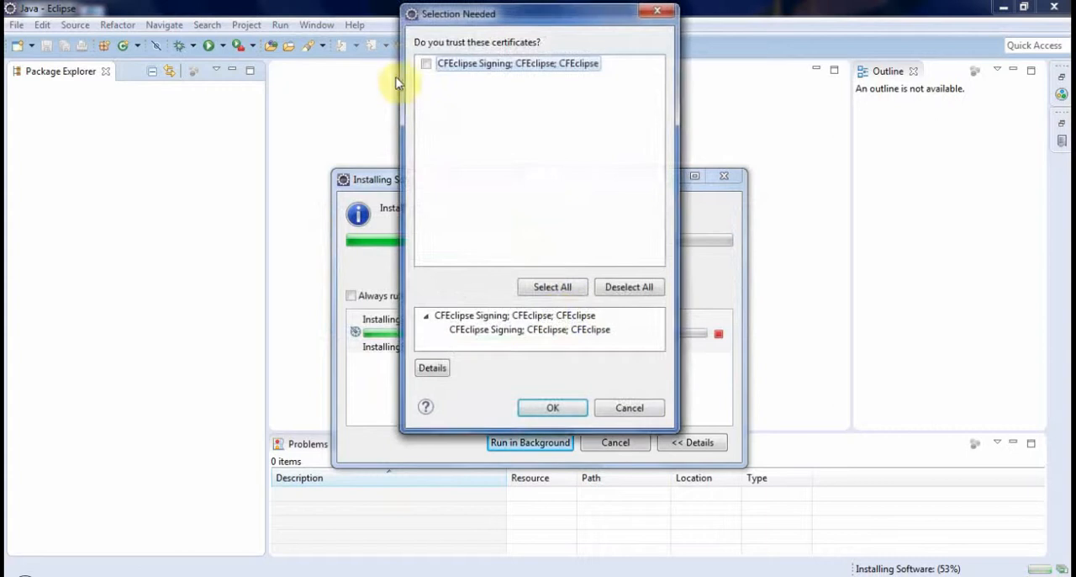
{"action": "left_click", "coordinate": [425, 64]}
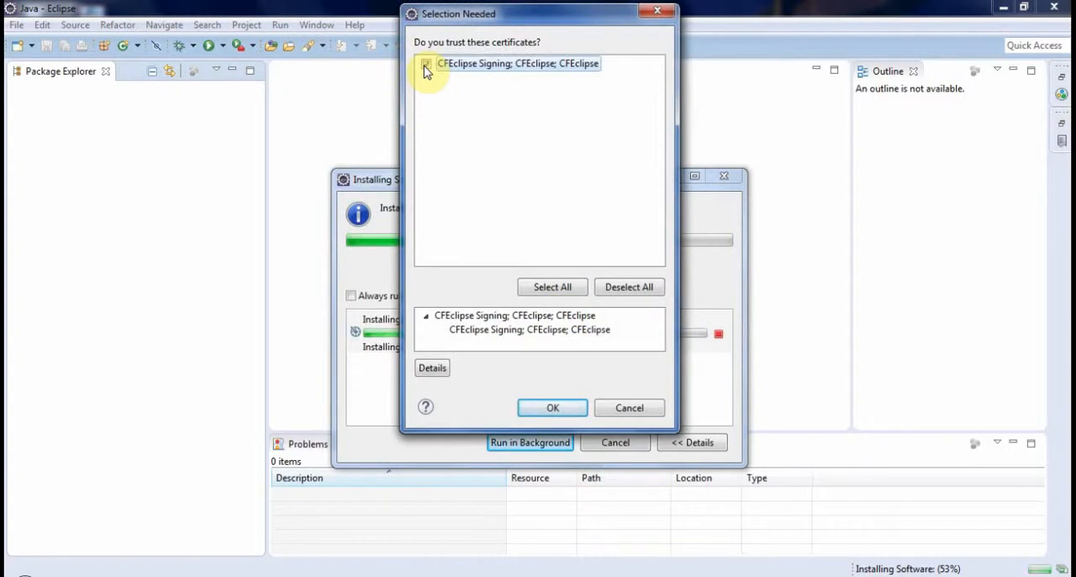
{"action": "left_click", "coordinate": [549, 409]}
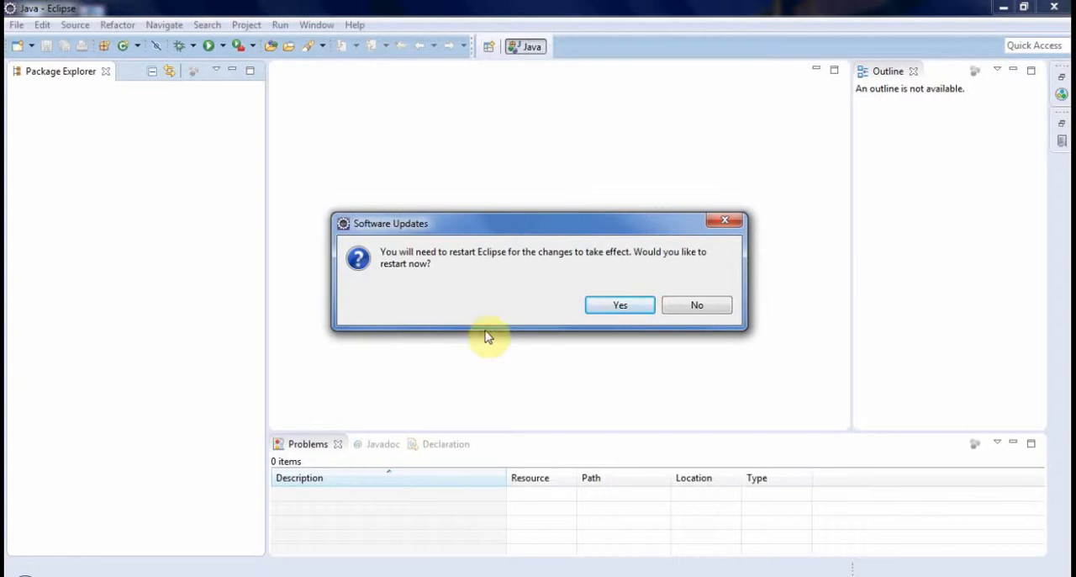
- Restart Eclipse in the workspace C:\Users\Recording\workspace and restore the minimized Java views
{"action": "left_click", "coordinate": [620, 305]}
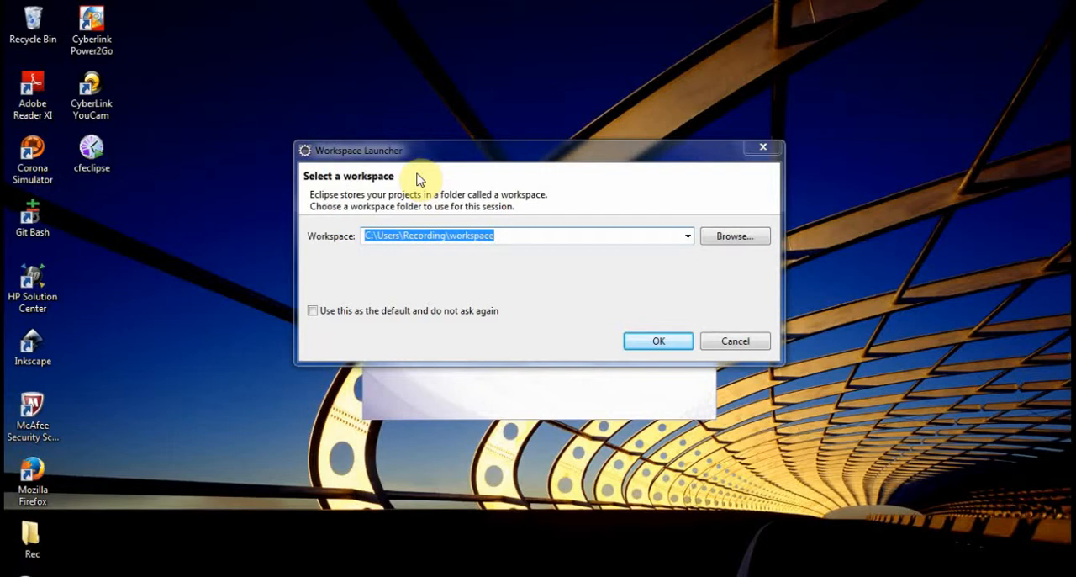
{"action": "left_click", "coordinate": [656, 342]}
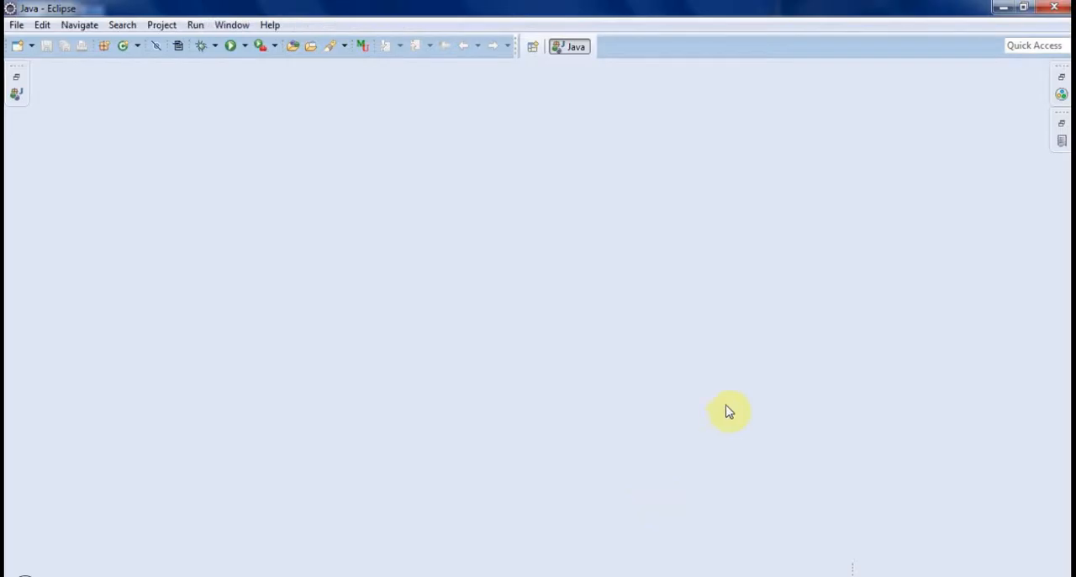
{"action": "left_click", "coordinate": [12, 78]}
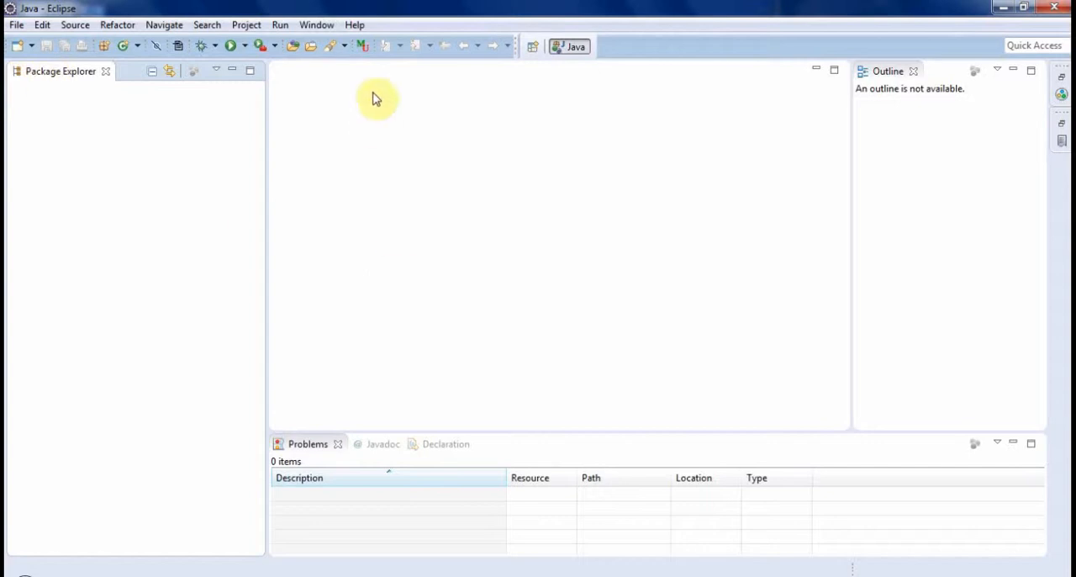
- Open the CFEclipse perspective
{"action": "left_click", "coordinate": [326, 30]}
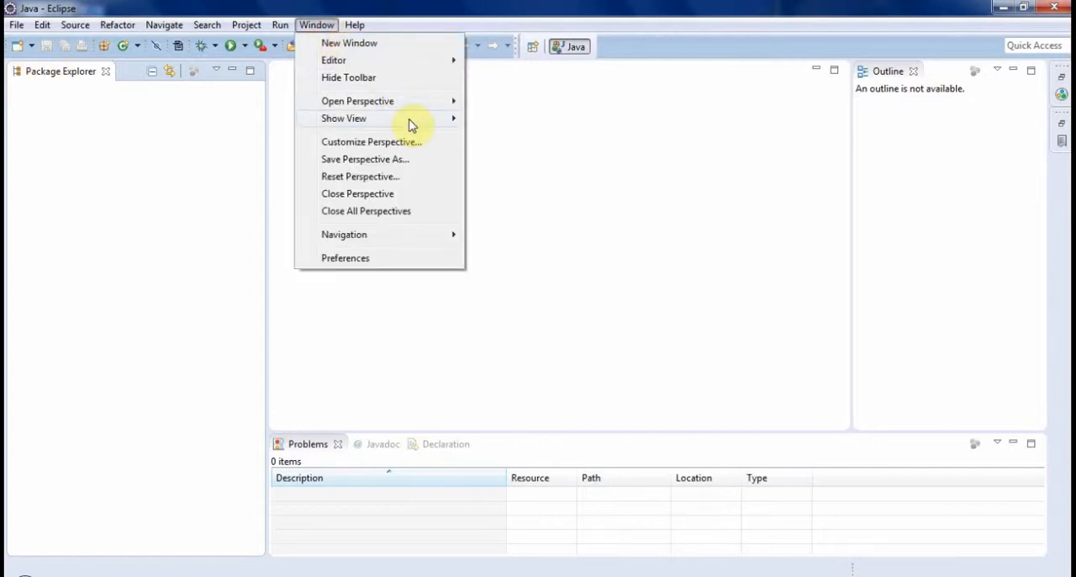
{"action": "mouse_move", "coordinate": [412, 112]}
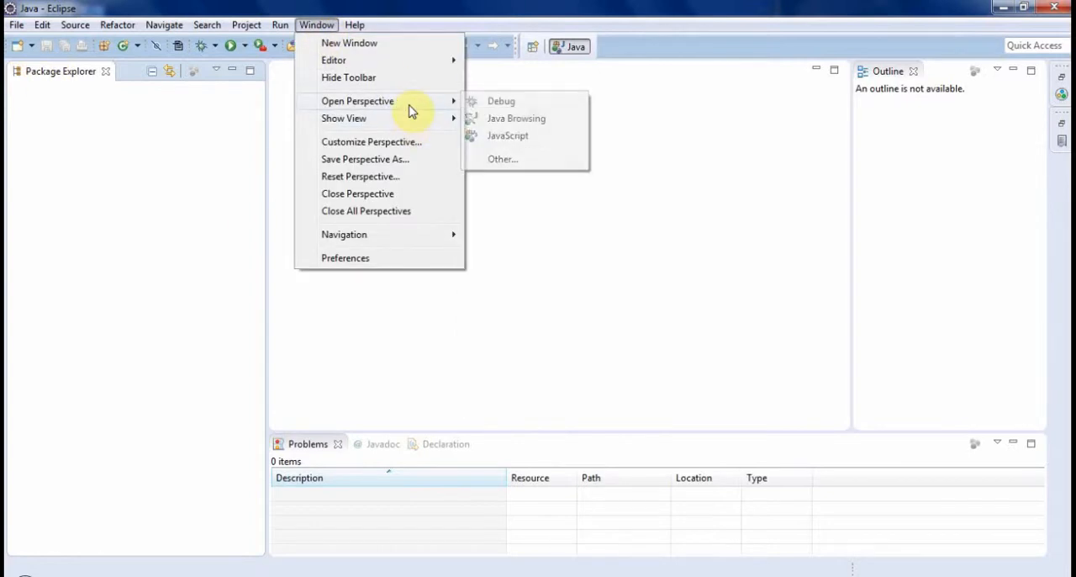
{"action": "left_click", "coordinate": [505, 160]}
{"action": "double_click", "coordinate": [441, 104]}
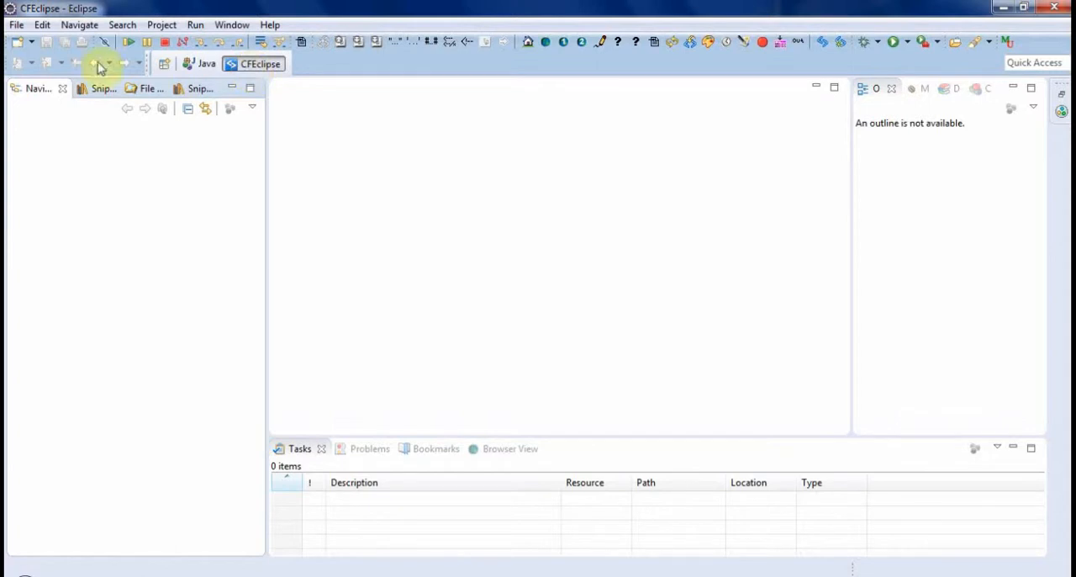
{"action": "left_click", "coordinate": [19, 26]}
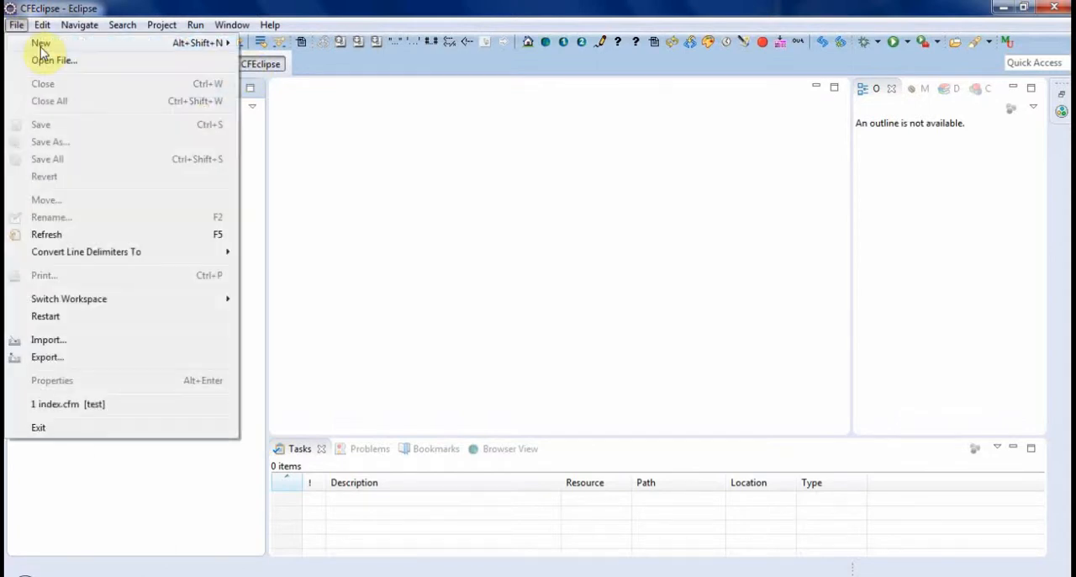
{"action": "mouse_move", "coordinate": [193, 44]}
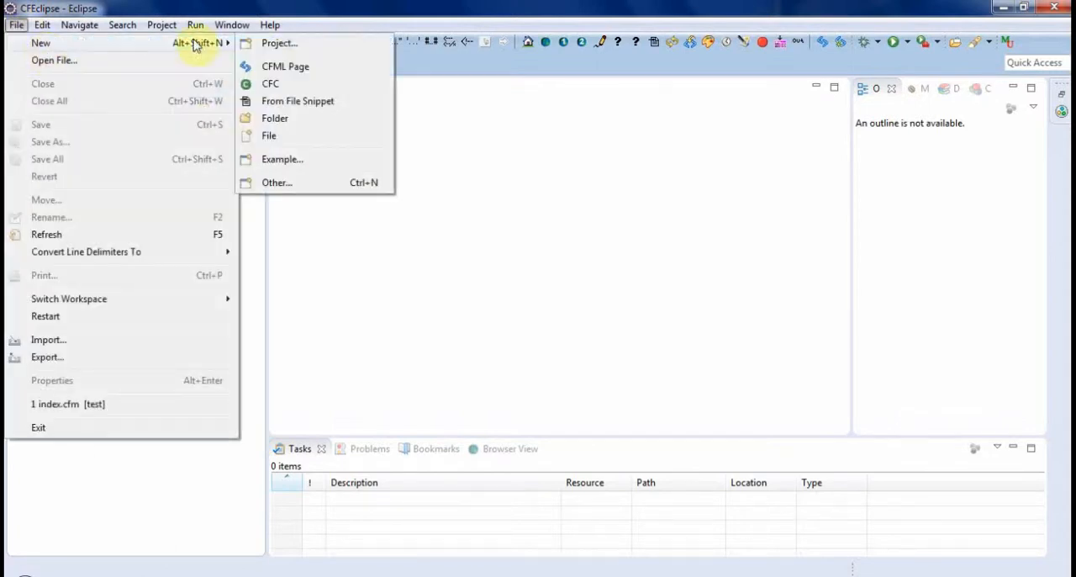
{"action": "left_click", "coordinate": [304, 66]}
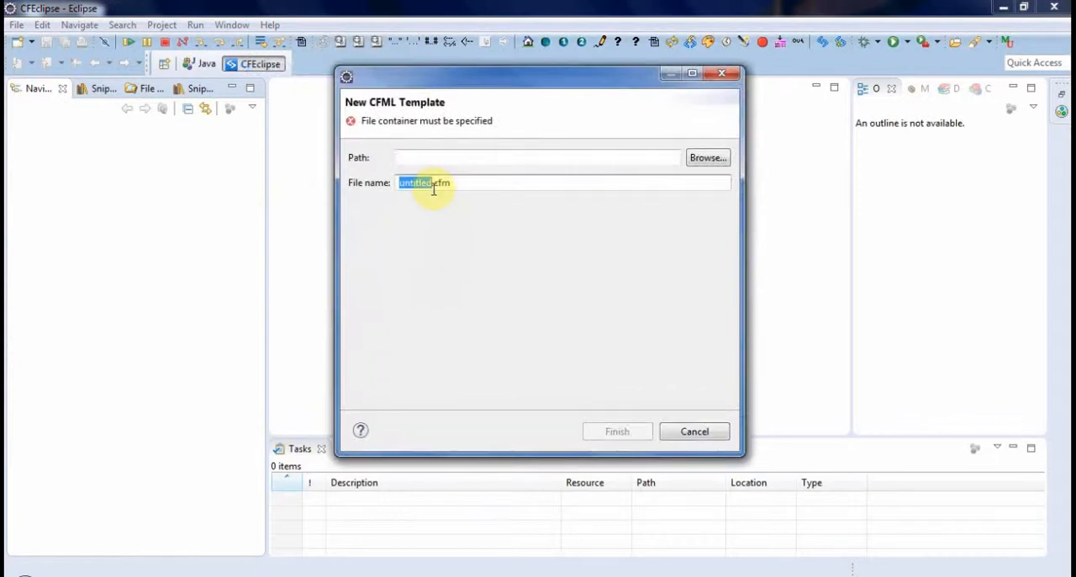
{"action": "left_click", "coordinate": [693, 433]}
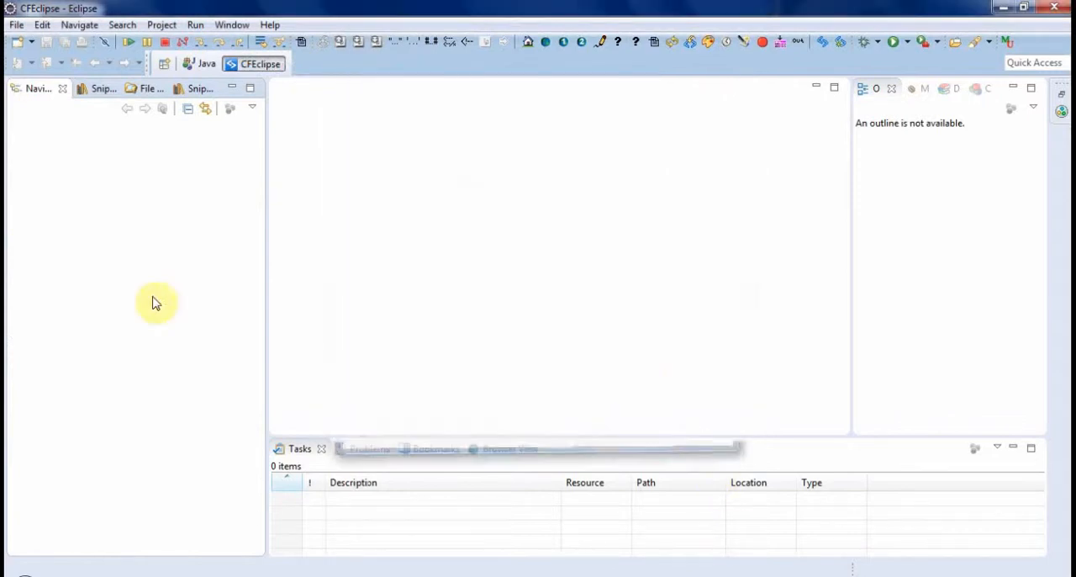
- Start a new CFML project and try to create it in the default location with the name Test
{"action": "left_click", "coordinate": [16, 25]}
{"action": "mouse_move", "coordinate": [202, 43]}
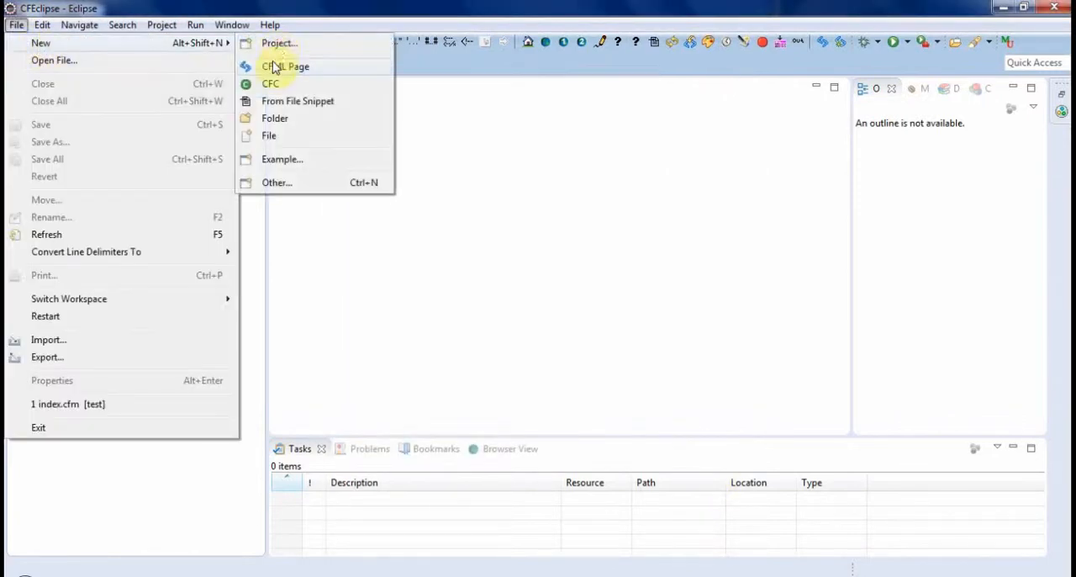
{"action": "left_click", "coordinate": [279, 44]}
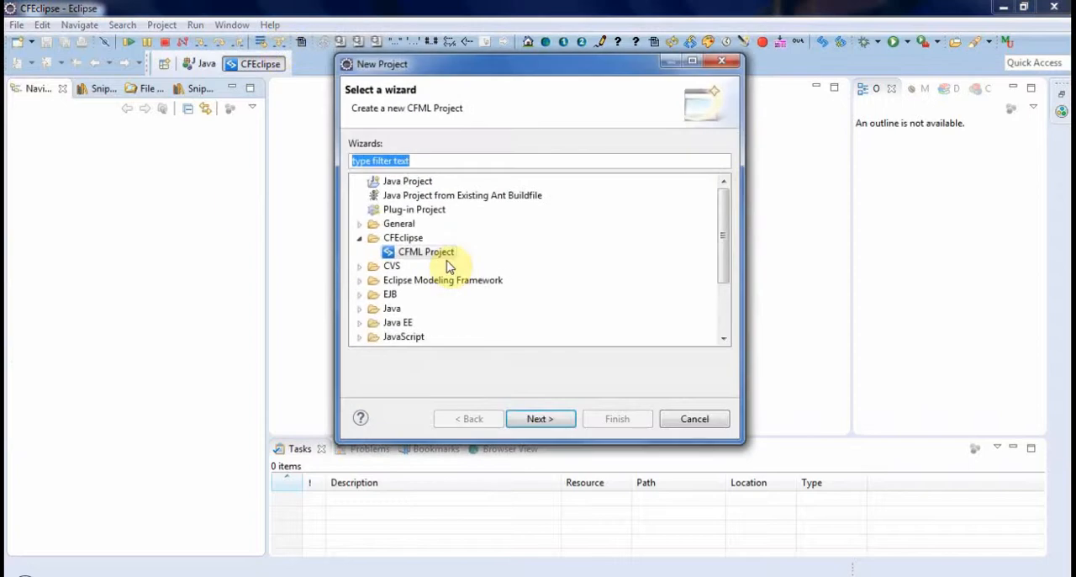
{"action": "double_click", "coordinate": [439, 249]}
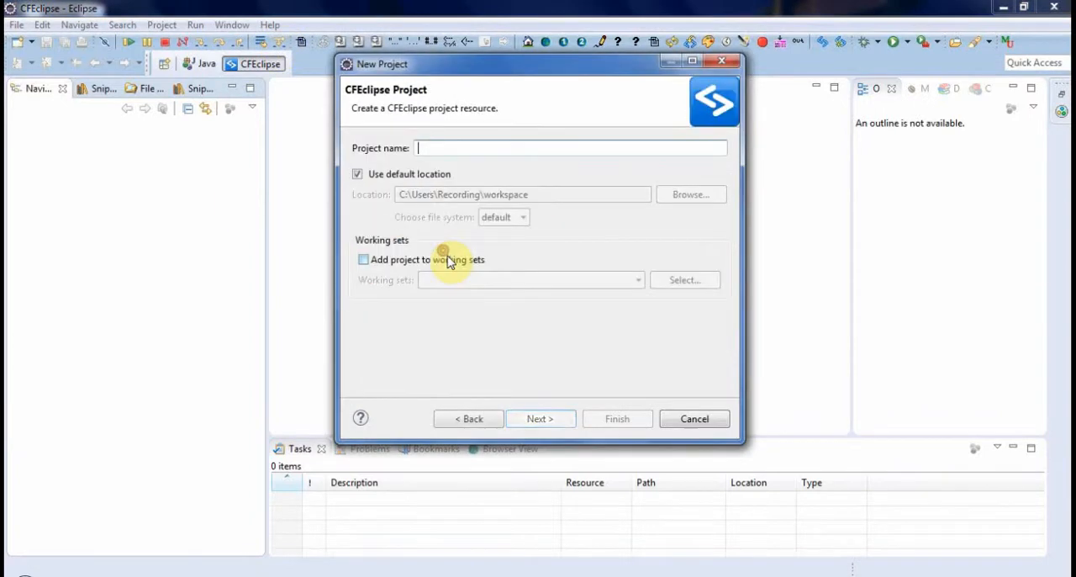
{"action": "type", "text": "Test"}
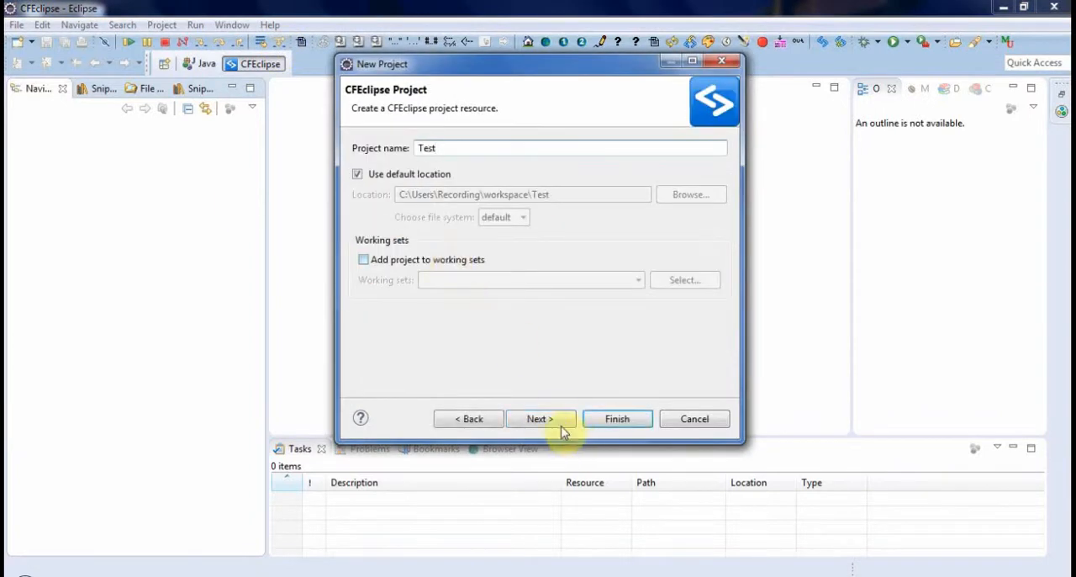
{"action": "left_click", "coordinate": [603, 427]}
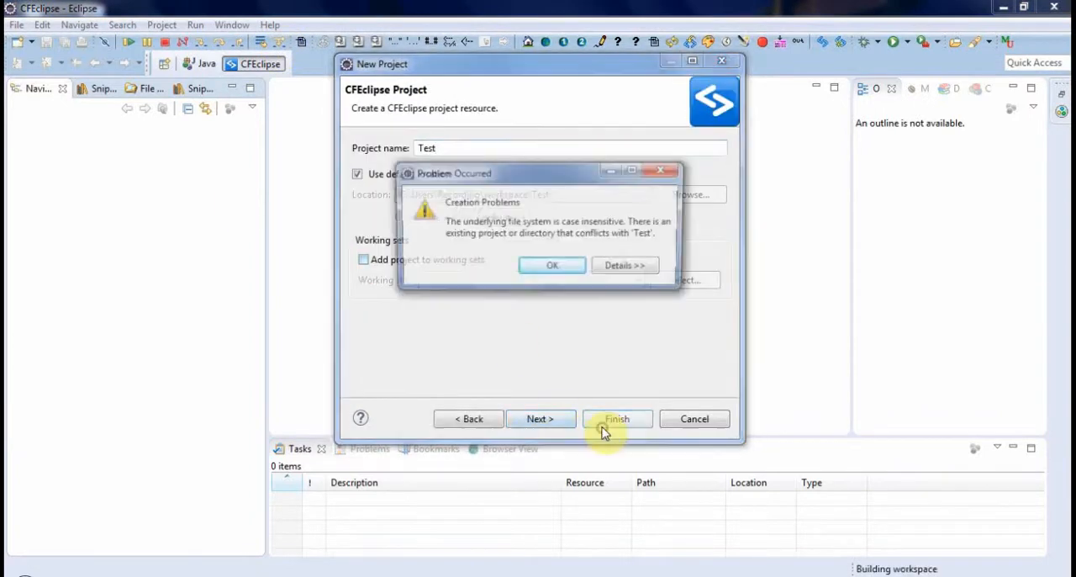
{"action": "left_click", "coordinate": [548, 267]}
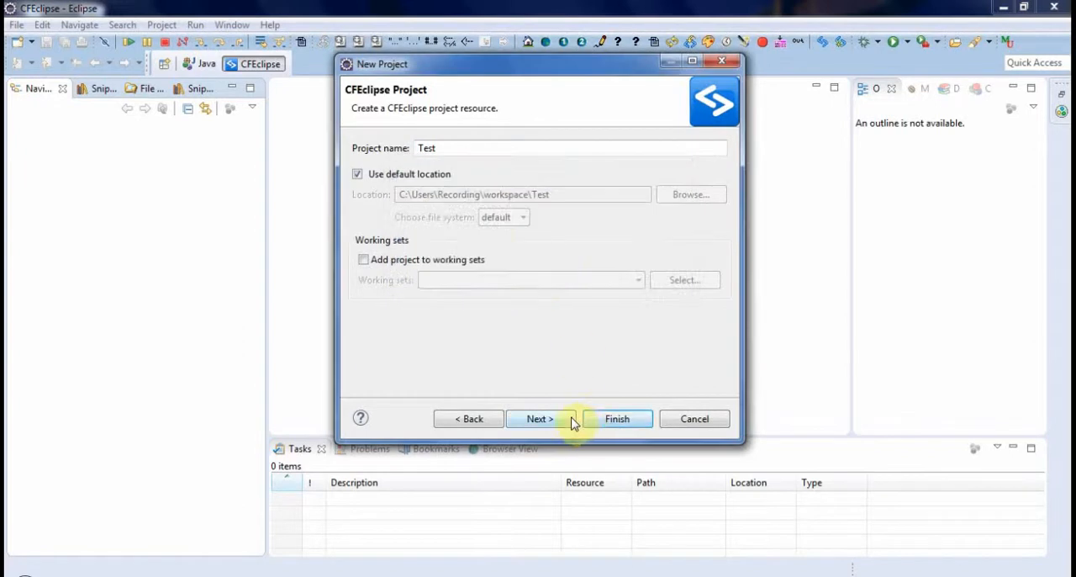
- Change the project name to Test1 and create the project
{"action": "left_click", "coordinate": [452, 148]}
{"action": "type", "text": "1"}
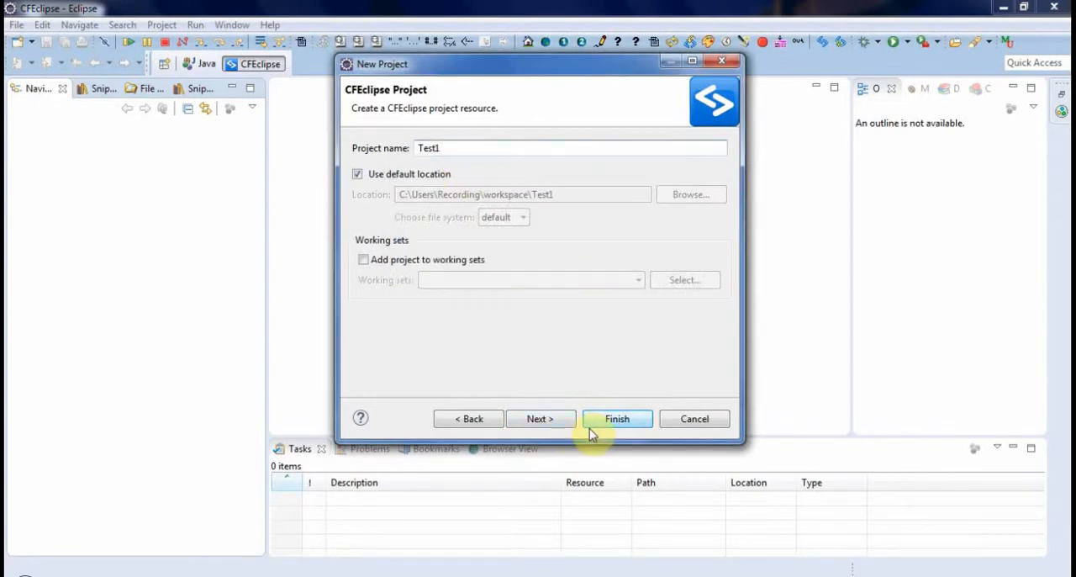
{"action": "left_click", "coordinate": [562, 420]}
{"action": "left_click", "coordinate": [614, 419]}
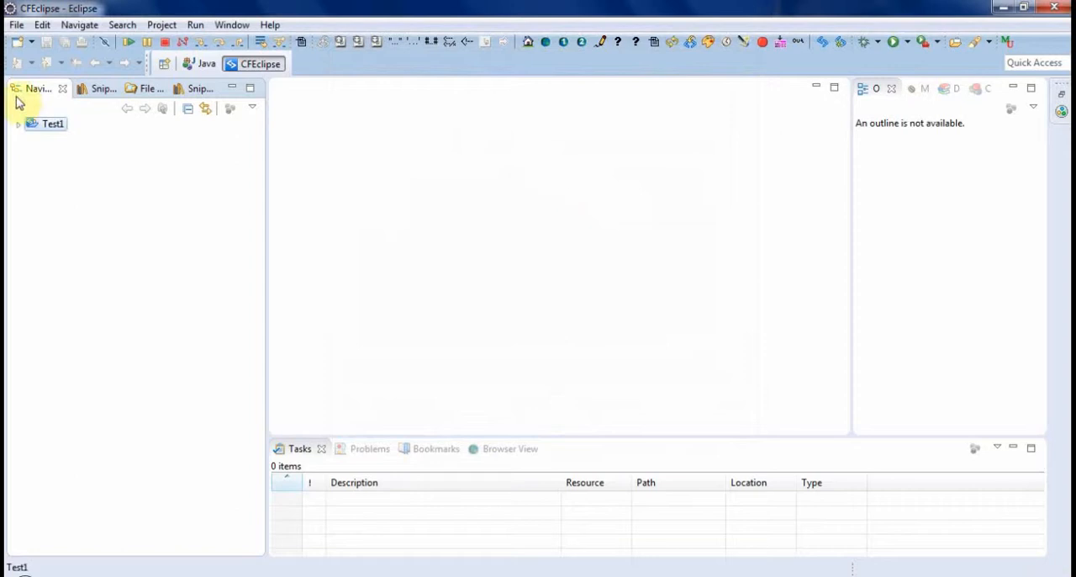
- Expand the Test1 project and create a CFML page named index.cfm in it
{"action": "left_click", "coordinate": [18, 125]}
{"action": "left_click", "coordinate": [47, 133]}
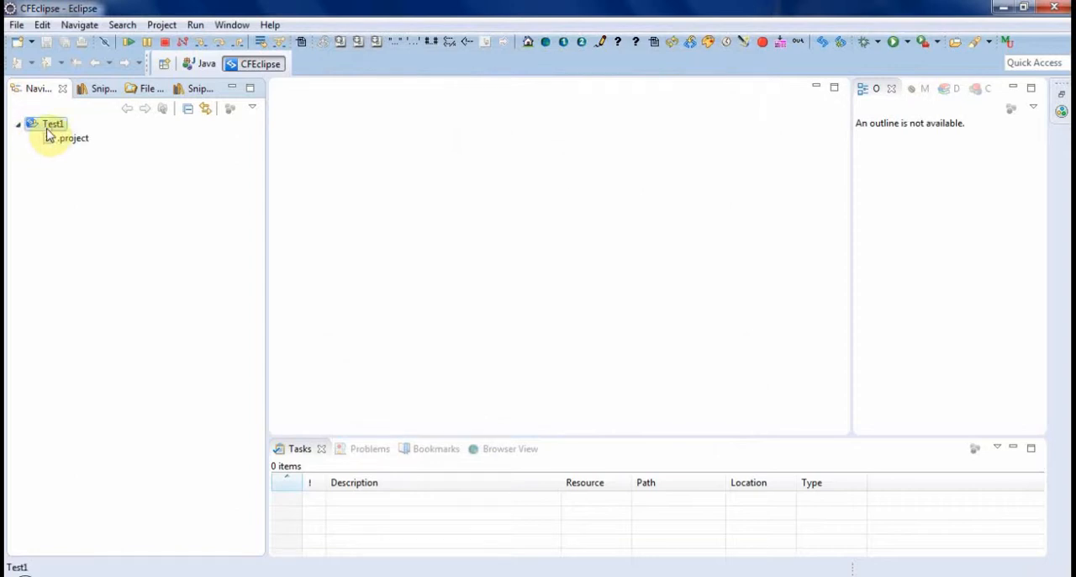
{"action": "right_click", "coordinate": [47, 134]}
{"action": "mouse_move", "coordinate": [175, 50]}
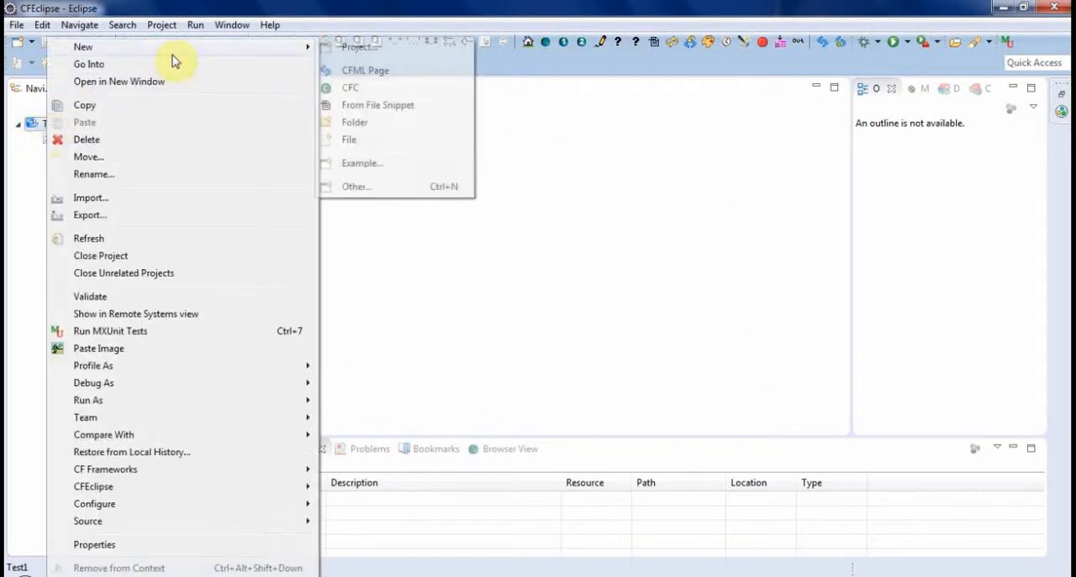
{"action": "left_click", "coordinate": [363, 69]}
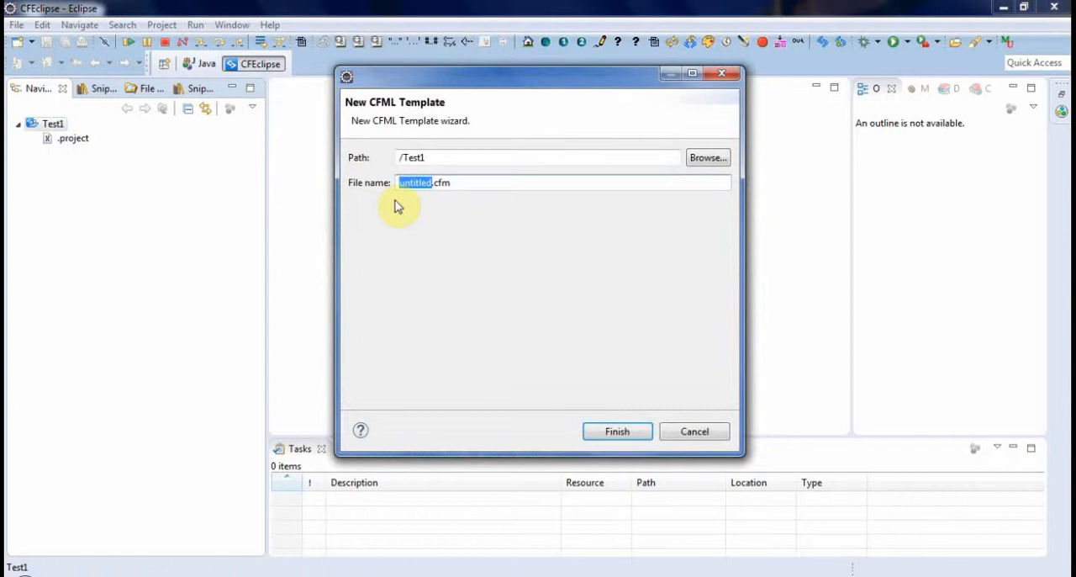
{"action": "type", "text": "index"}
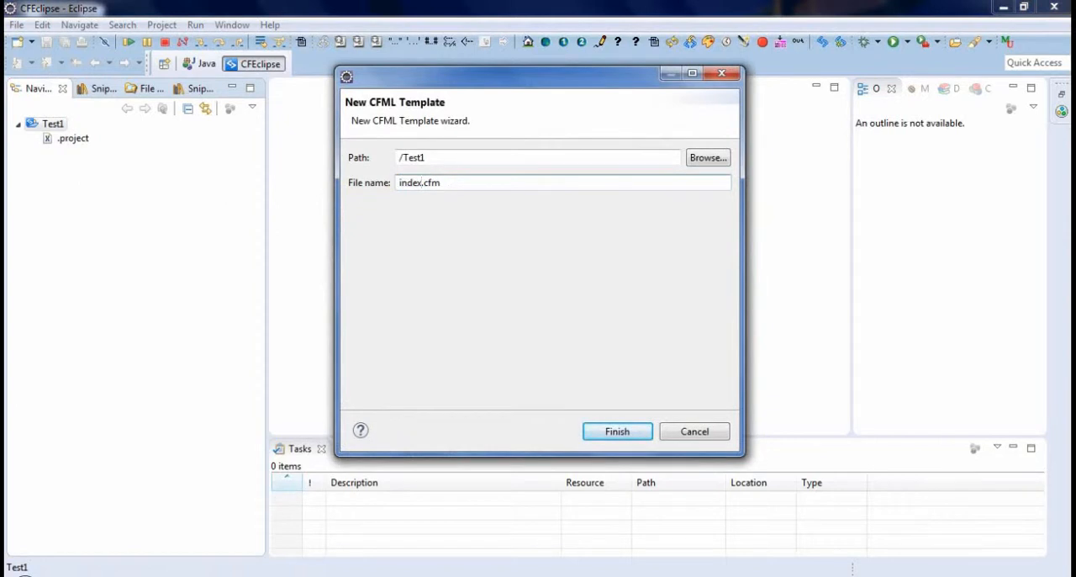
{"action": "left_click", "coordinate": [616, 431]}
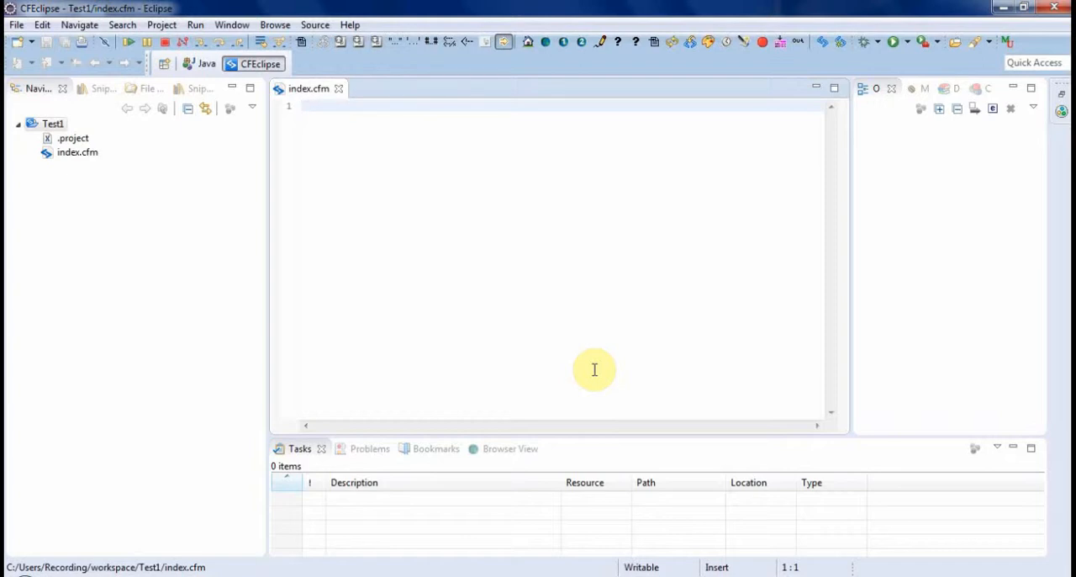
- Start a cffunction tag on line 1 of index.cfm with the name attribute set to testFunction
{"action": "type", "text": "<cfs"}
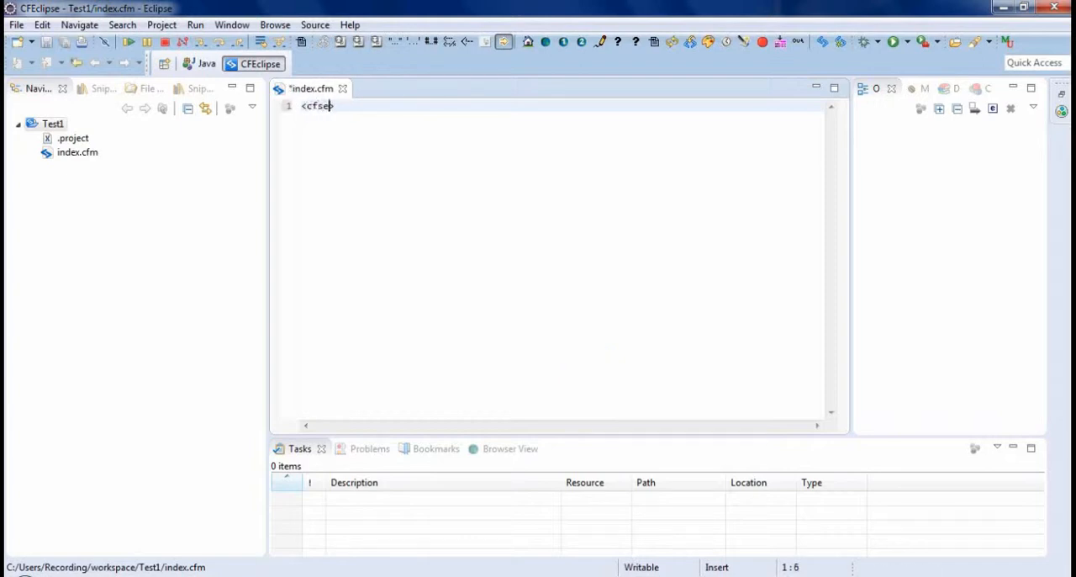
{"action": "key", "text": "BackSpace"}
{"action": "type", "text": "function"}
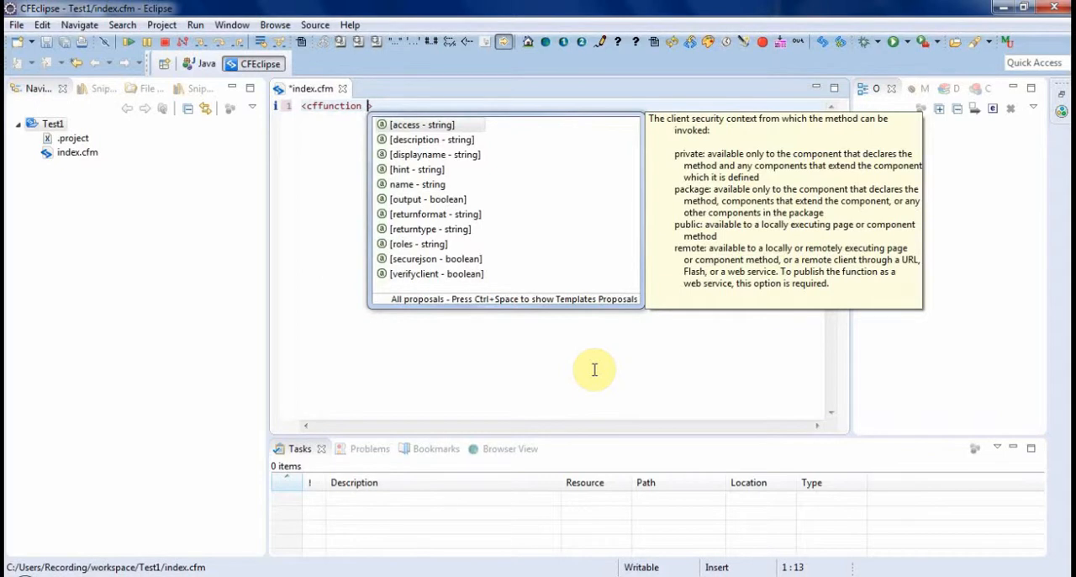
{"action": "key", "text": "Down"}
{"action": "key", "text": "Down"}
{"action": "key", "text": "Down"}
{"action": "key", "text": "Down"}
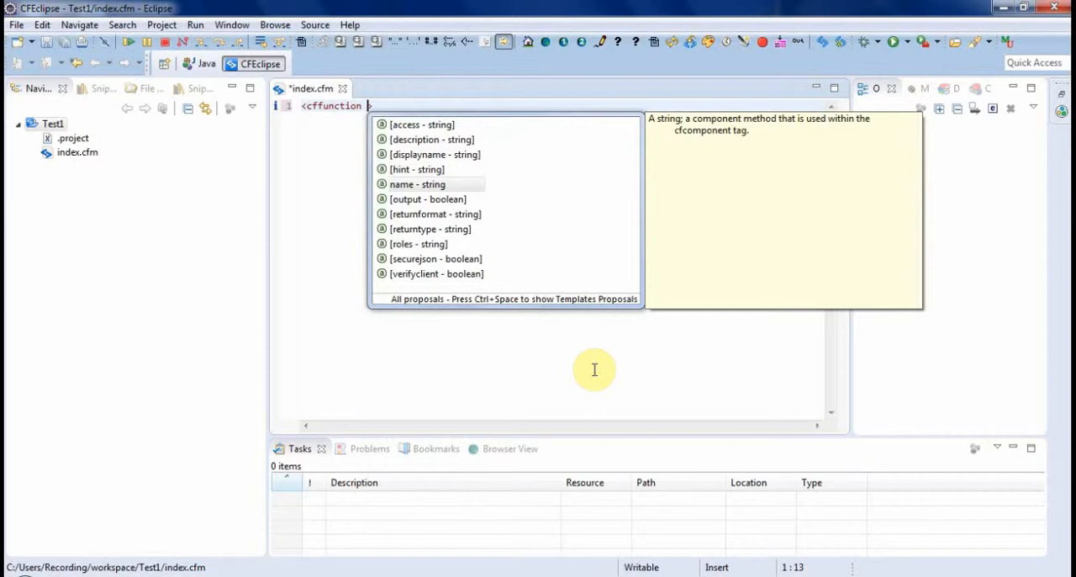
{"action": "key", "text": "Return"}
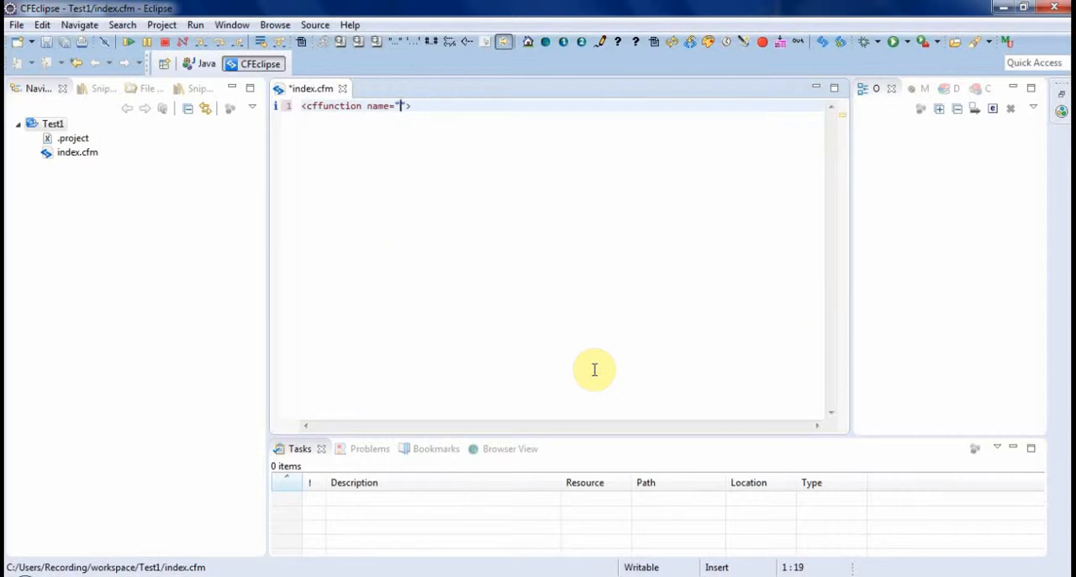
{"action": "type", "text": "test"}
{"action": "type", "text": "Function"}
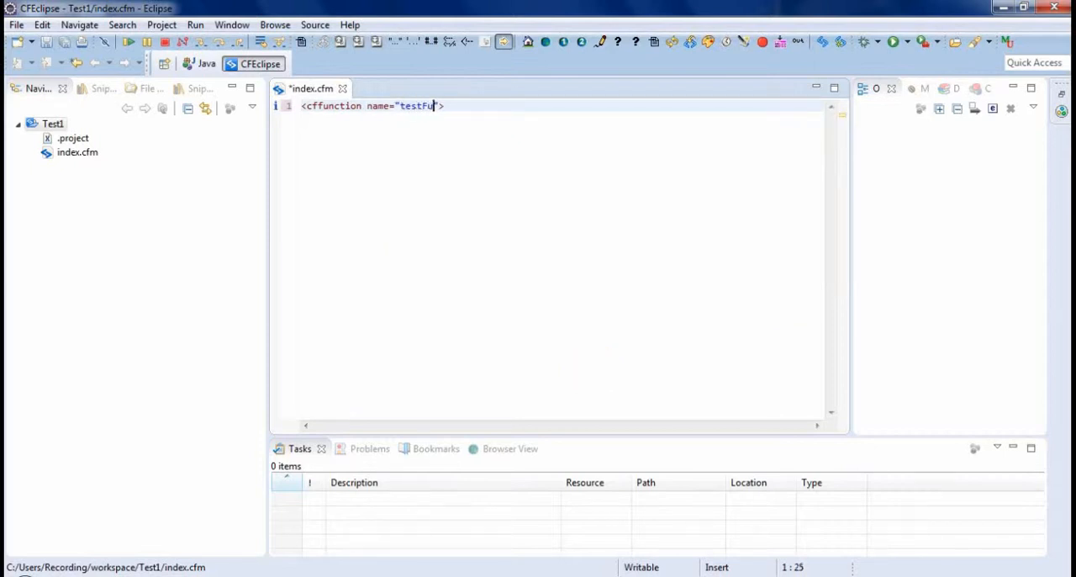
- Add an access attribute with the value public to the testFunction opening tag
{"action": "key", "text": "Right"}
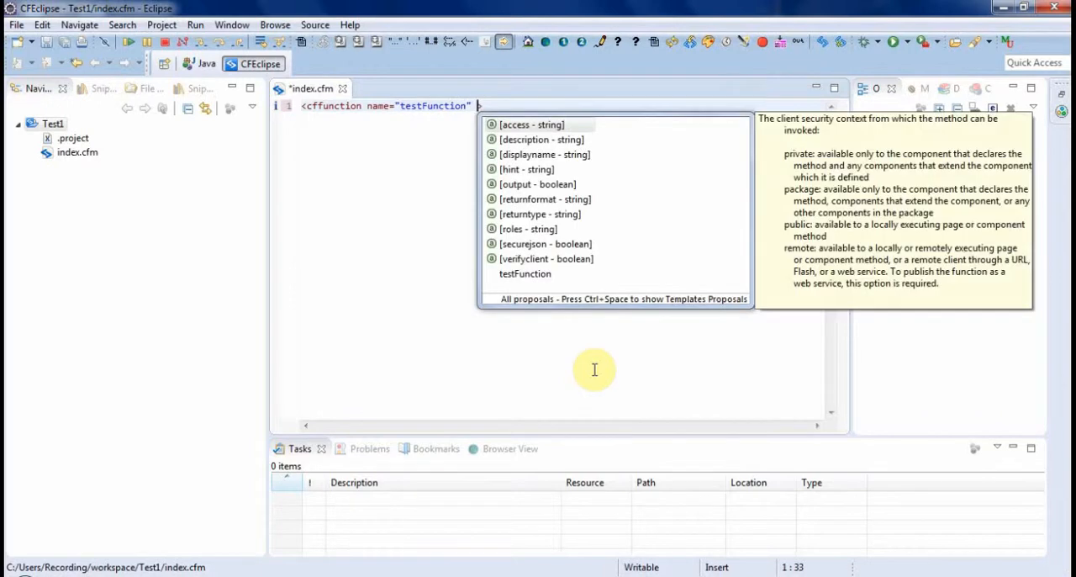
{"action": "key", "text": "Return"}
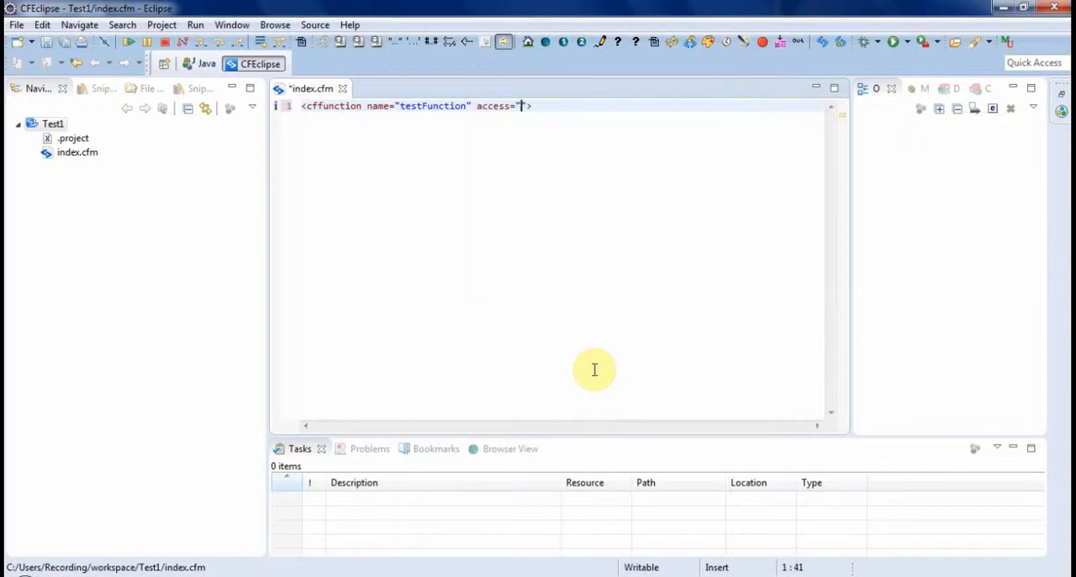
{"action": "type", "text": "public"}
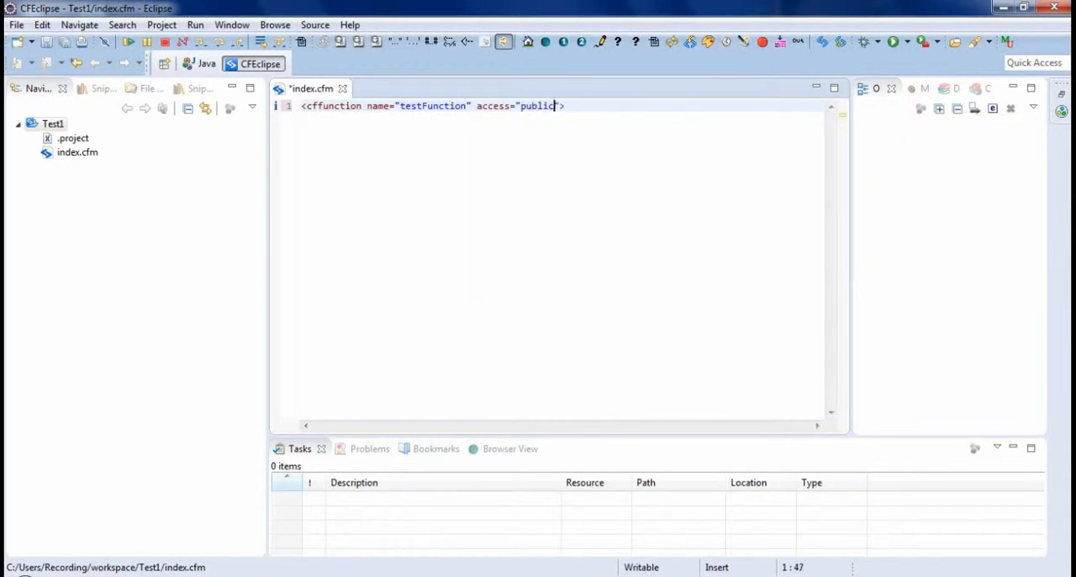
- Add a returntype attribute with the value String to the cffunction tag and close the opening tag
{"action": "key", "text": "Right"}
{"action": "type", "text": "re"}
{"action": "key", "text": "BackSpace"}
{"action": "key", "text": "BackSpace"}
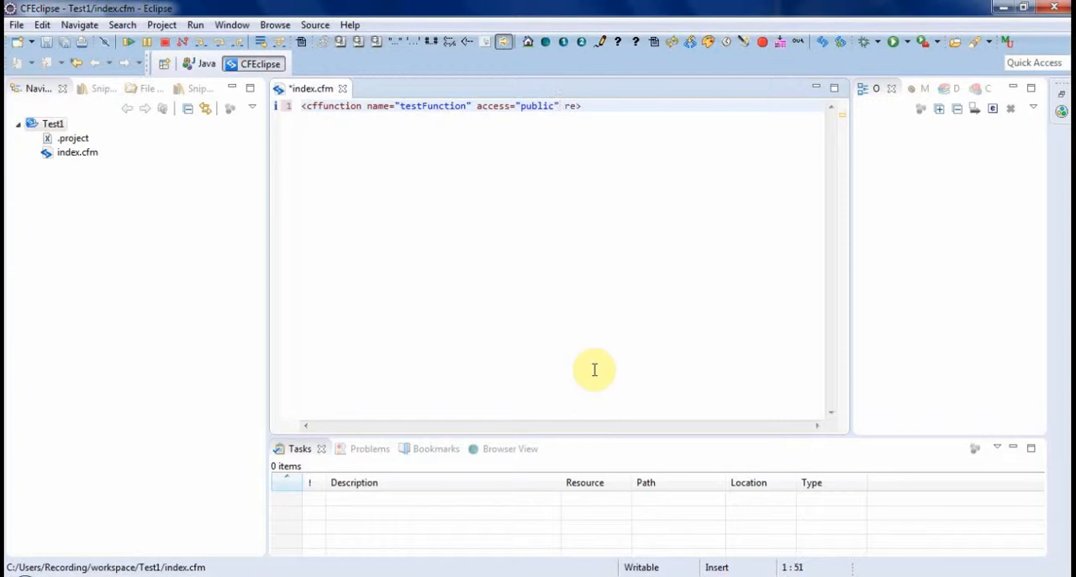
{"action": "key", "text": "ctrl+space"}
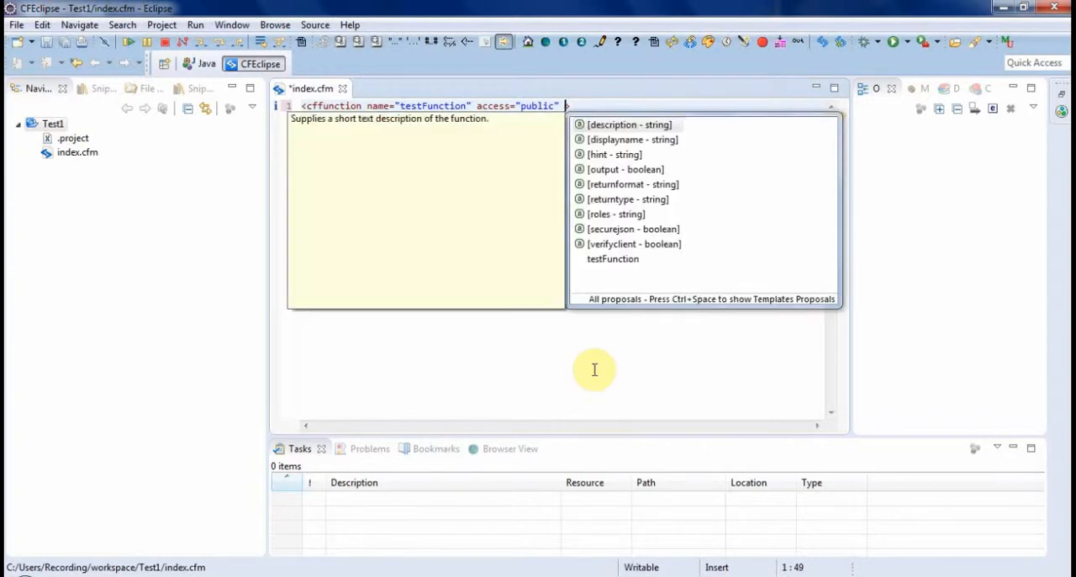
{"action": "key", "text": "Down"}
{"action": "key", "text": "Down"}
{"action": "key", "text": "Down"}
{"action": "key", "text": "Down"}
{"action": "key", "text": "Down"}
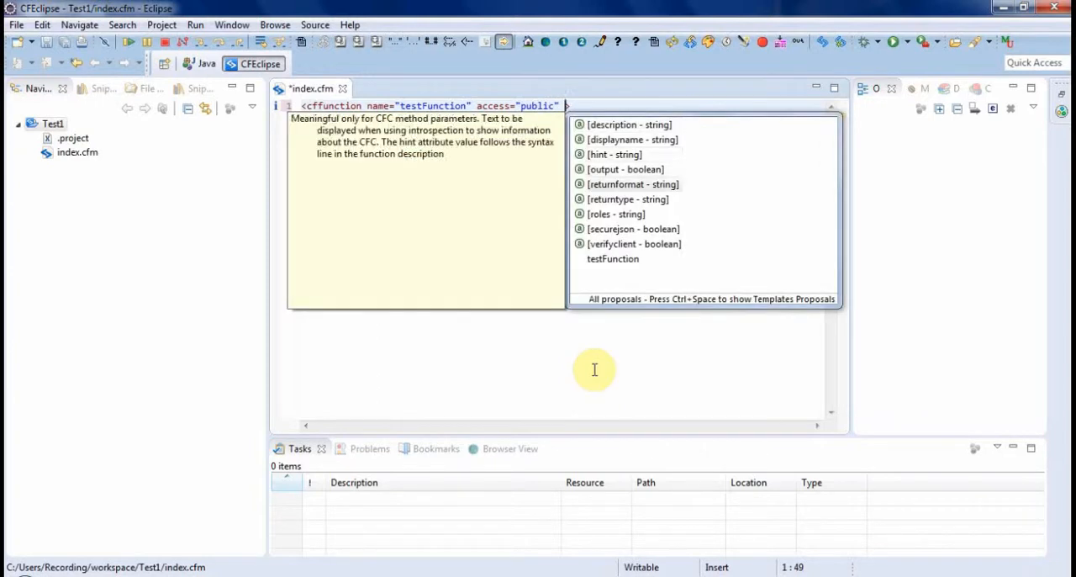
{"action": "key", "text": "Return"}
{"action": "type", "text": "String\">"}
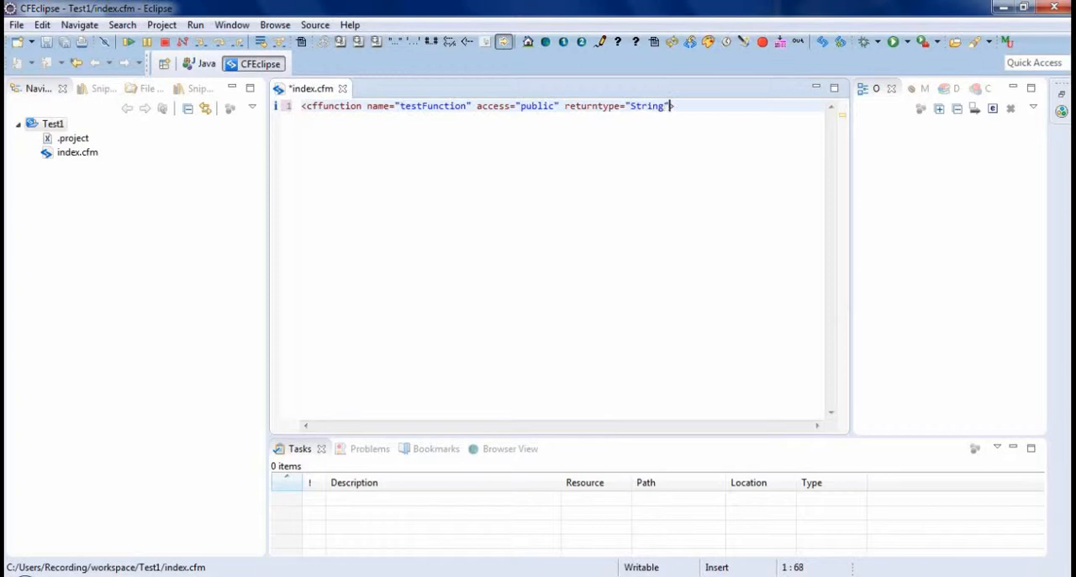
- Insert an indented cfargument tag with the name arg1 on its own line inside the testFunction body
{"action": "key", "text": "Return"}
{"action": "key", "text": "Return"}
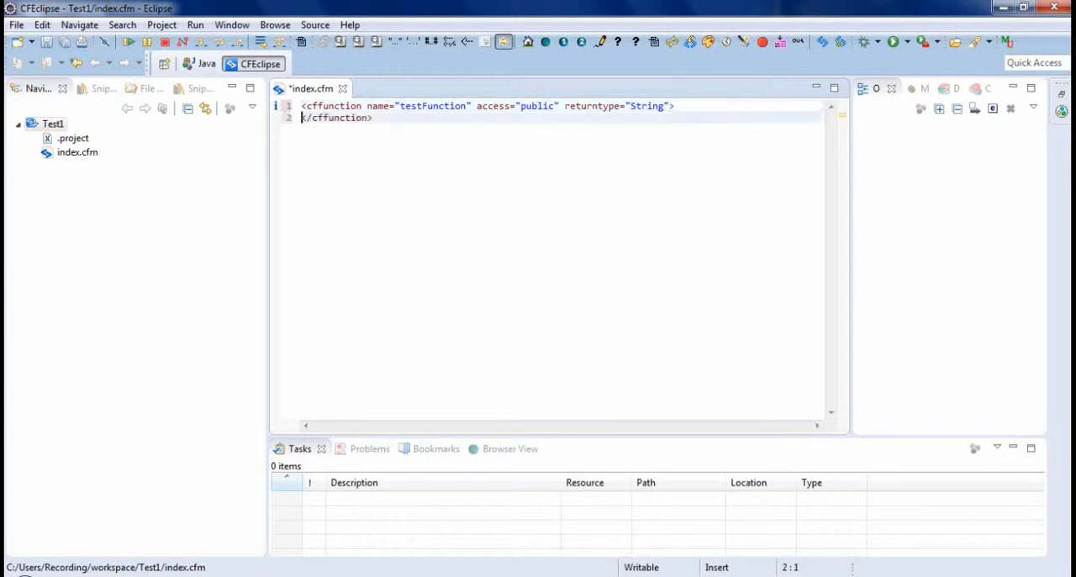
{"action": "key", "text": "Up"}
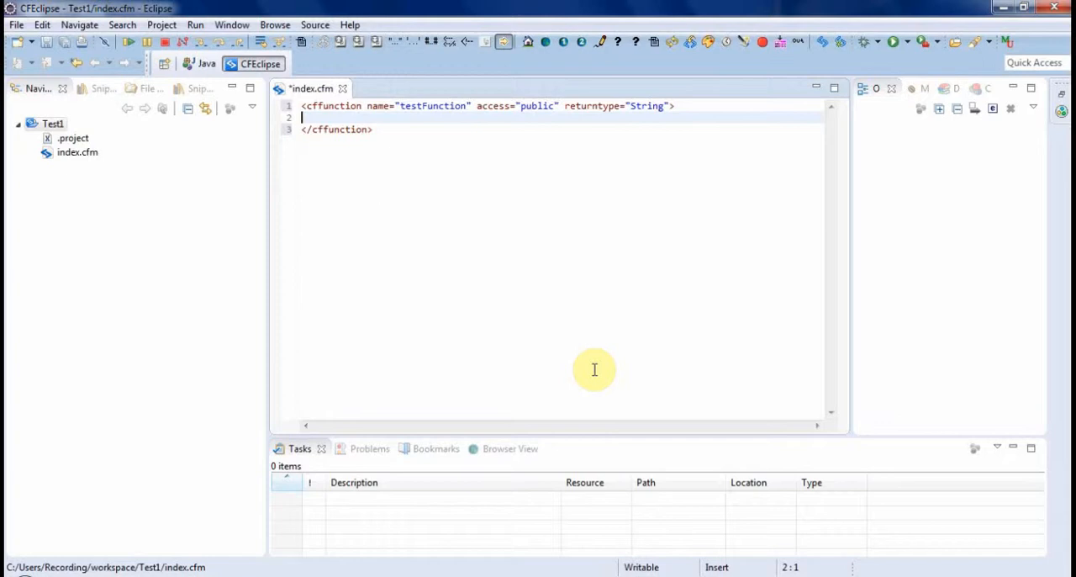
{"action": "key", "text": "Tab"}
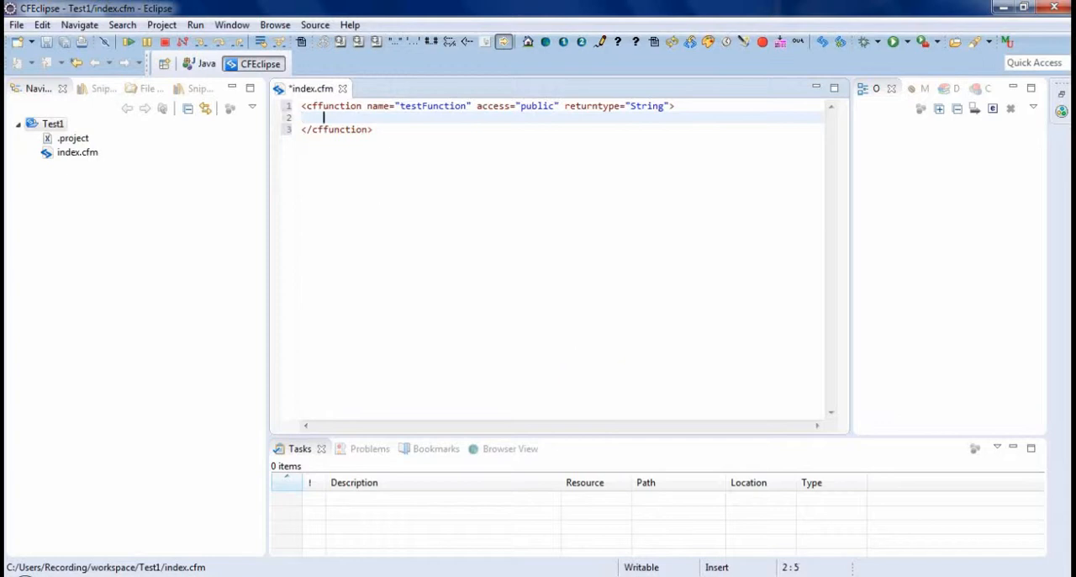
{"action": "type", "text": "<cfargument"}
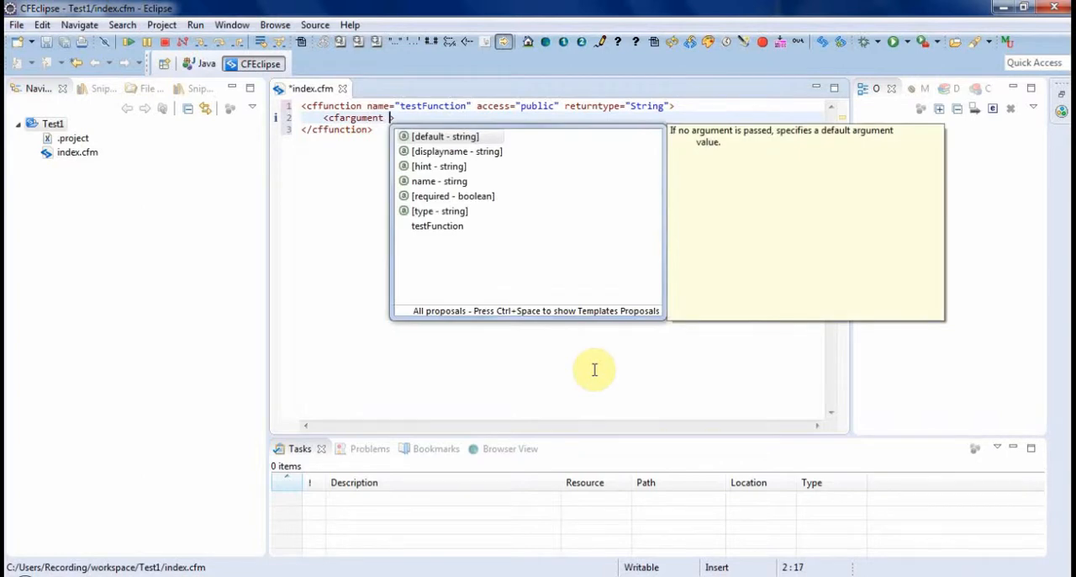
{"action": "key", "text": "Down"}
{"action": "key", "text": "Down"}
{"action": "key", "text": "Down"}
{"action": "key", "text": "Return"}
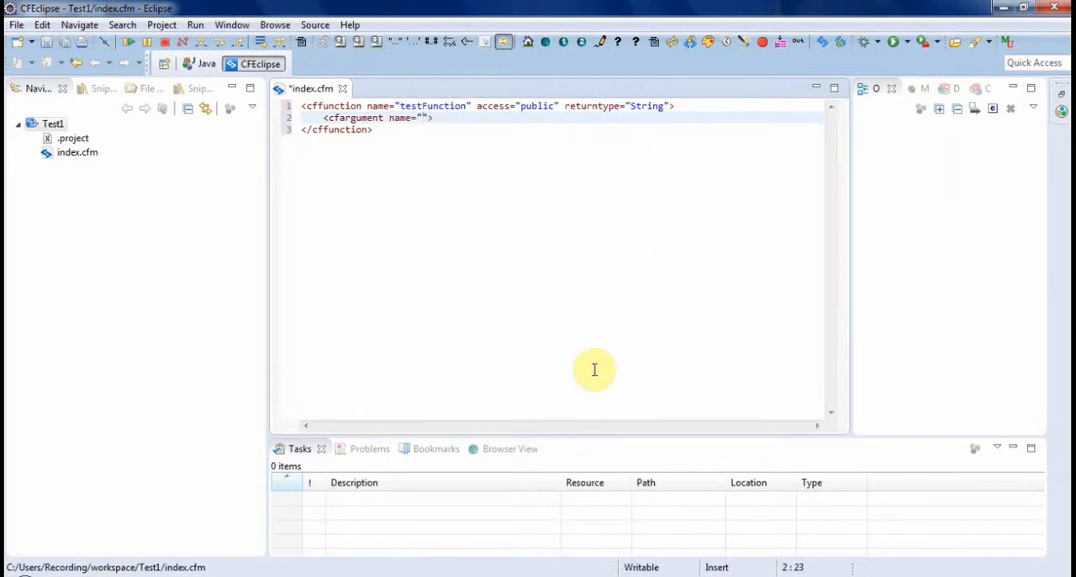
{"action": "type", "text": "arg1\""}
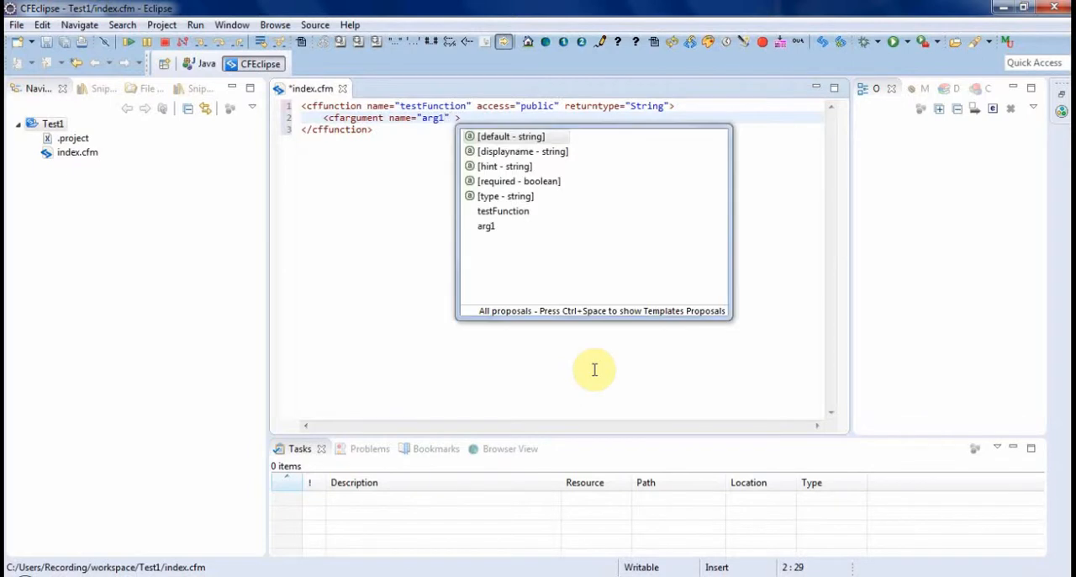
- Add a required attribute with the value true to the arg1 cfargument tag
{"action": "key", "text": "Down"}
{"action": "key", "text": "Down"}
{"action": "key", "text": "Down"}
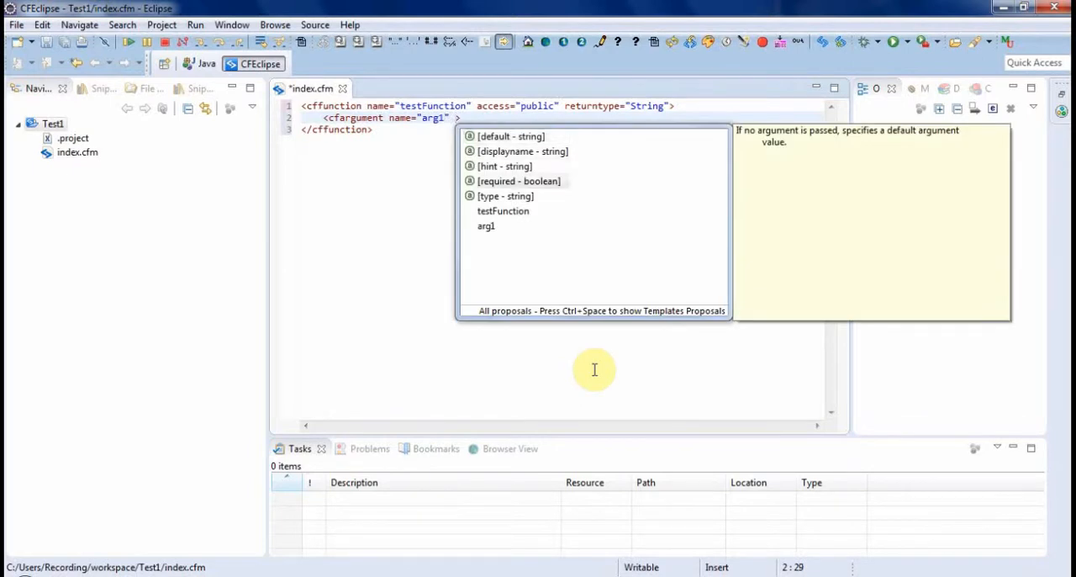
{"action": "key", "text": "Return"}
{"action": "type", "text": "tue"}
{"action": "key", "text": "BackSpace"}
{"action": "key", "text": "BackSpace"}
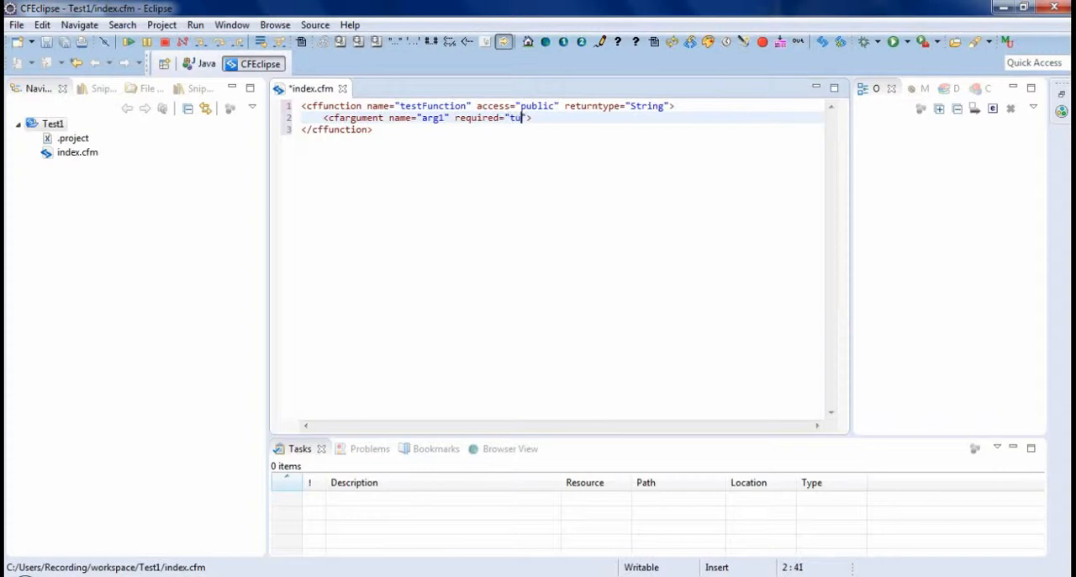
{"action": "type", "text": "rue"}
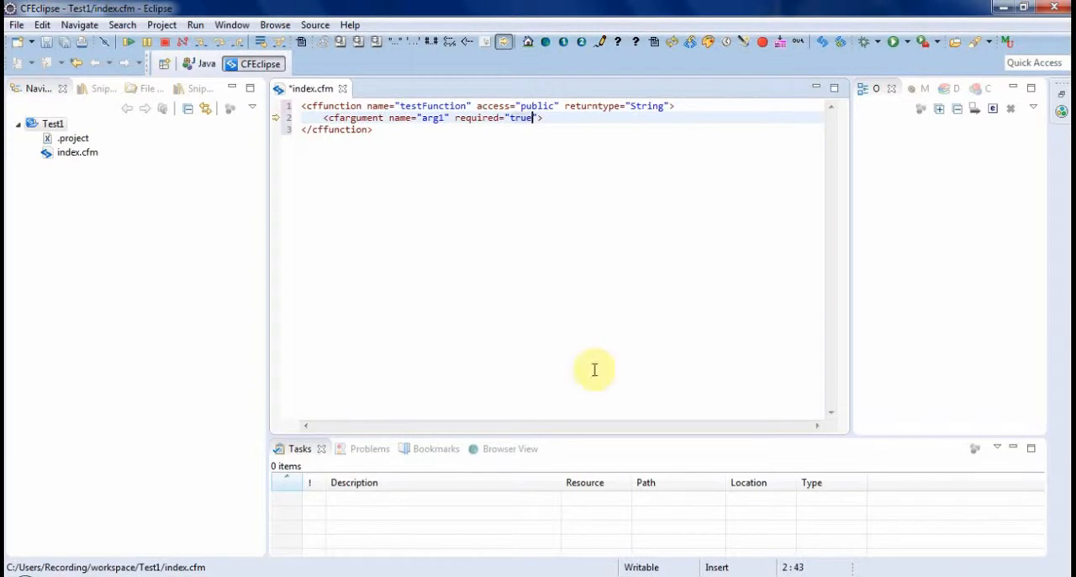